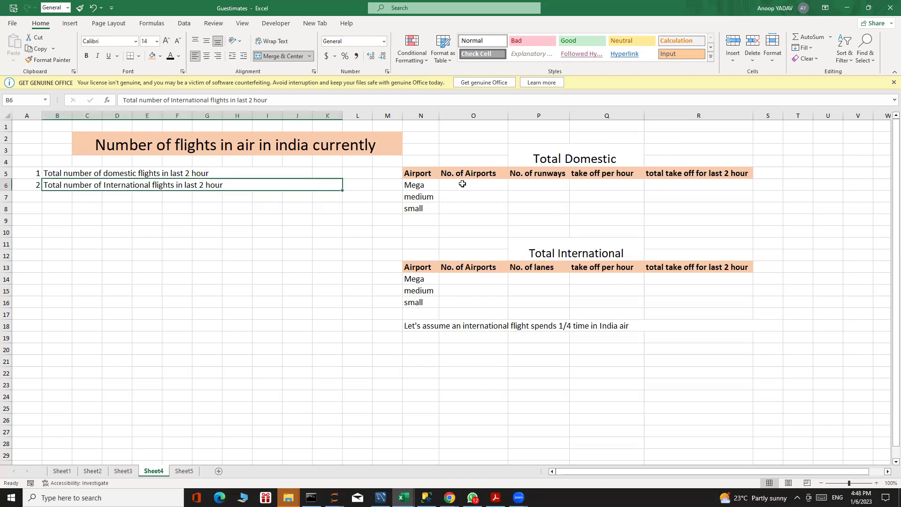
# Enter the number of airports in the Total Domestic table: 5 mega, 30 medium and 50 small.
pyautogui.press('F2')
pyautogui.click(462, 184)
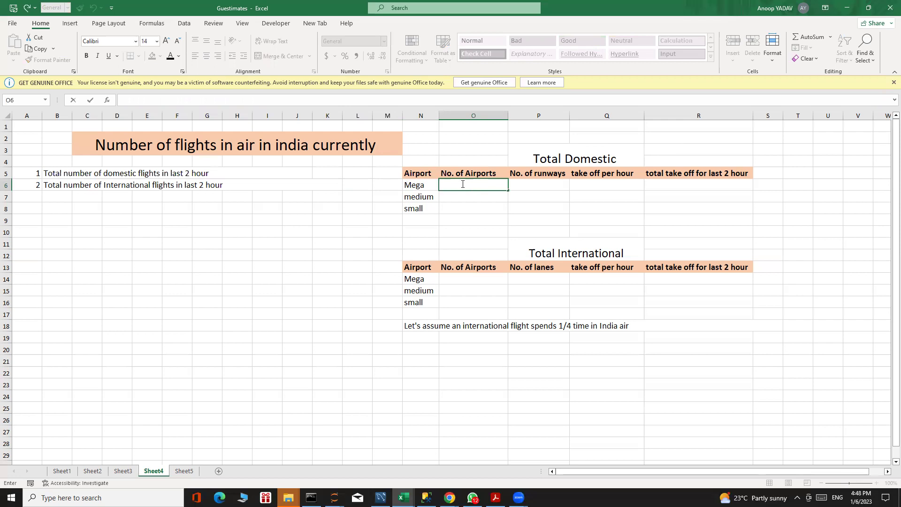
pyautogui.write('5')
pyautogui.click(464, 196)
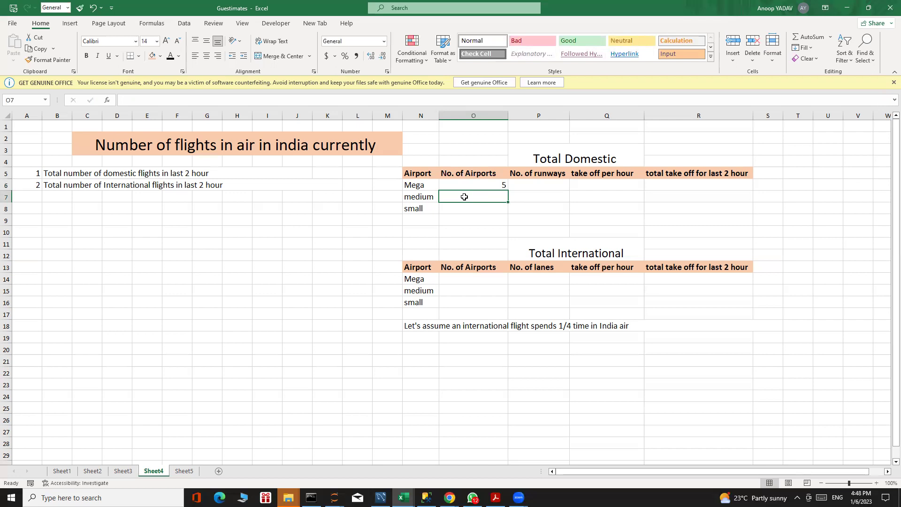
pyautogui.write('30')
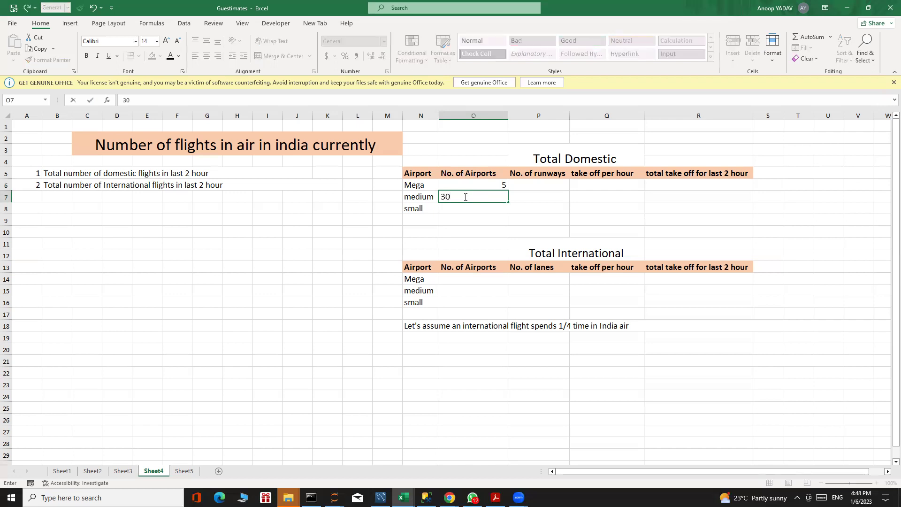
pyautogui.press('Return')
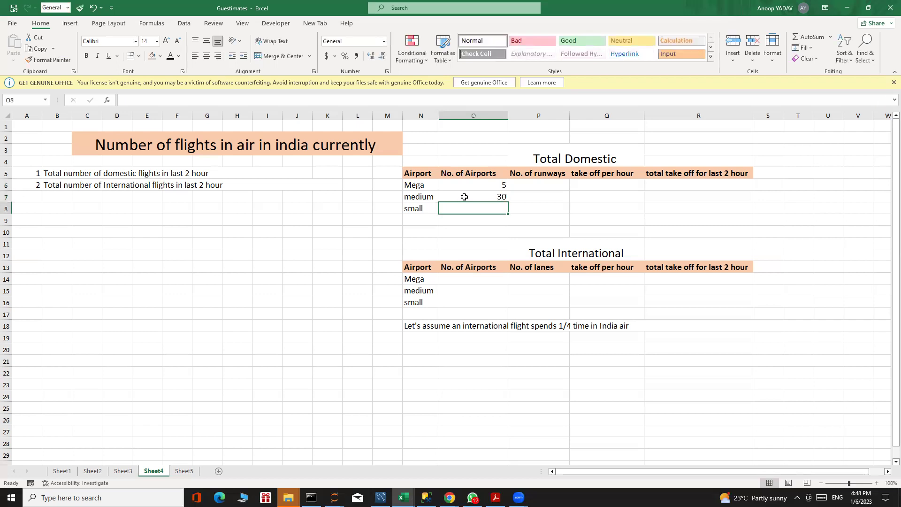
pyautogui.write('50')
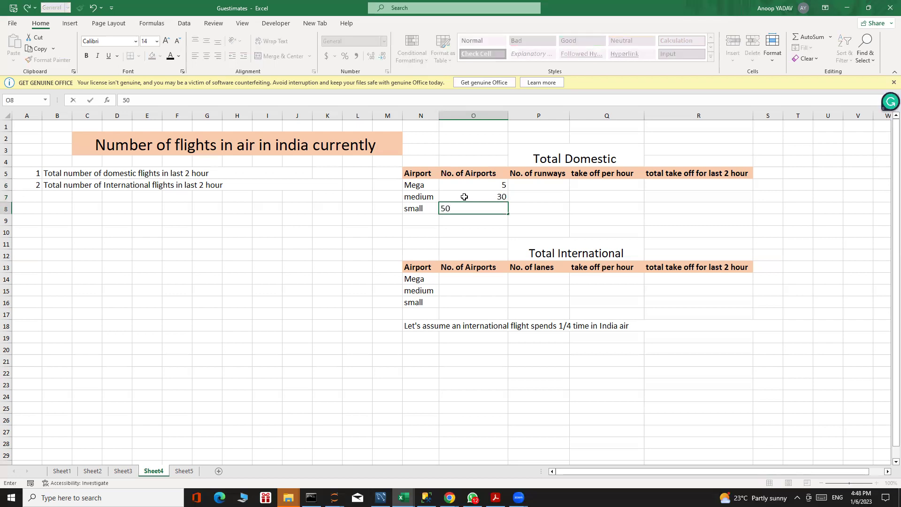
pyautogui.press('Return')
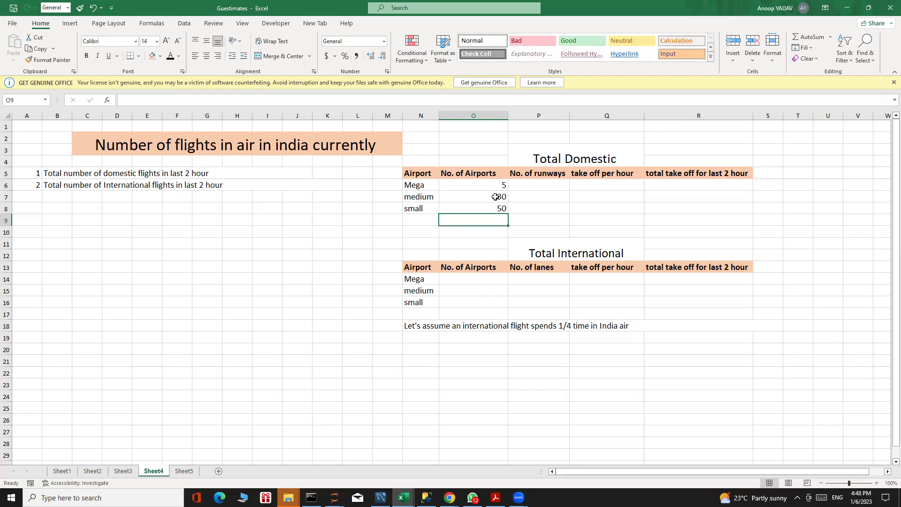
# Fill in the domestic number of runways: 12 for mega, 3 for medium and 2 for small airports.
pyautogui.click(528, 185)
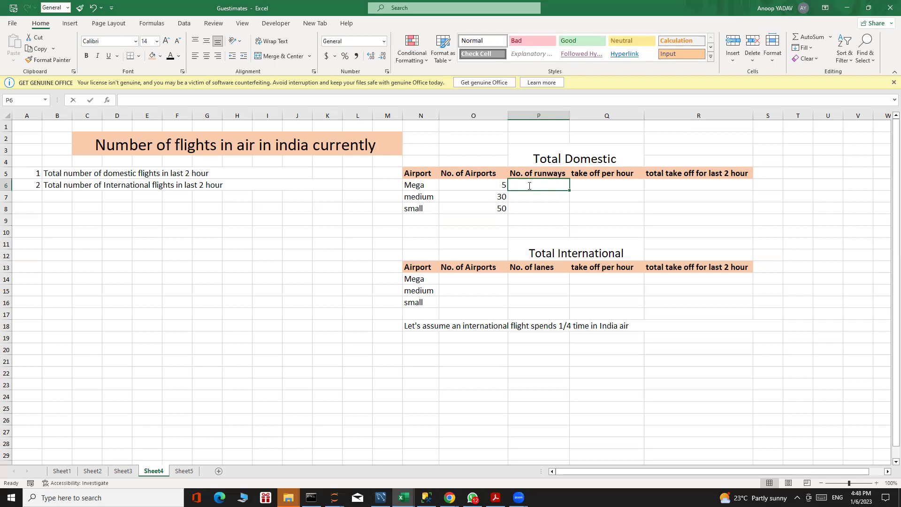
pyautogui.write('12')
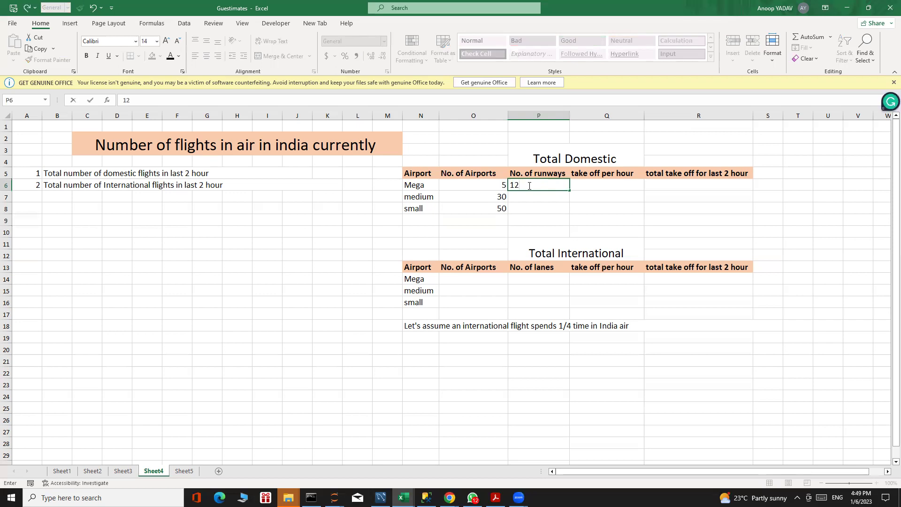
pyautogui.press('Return')
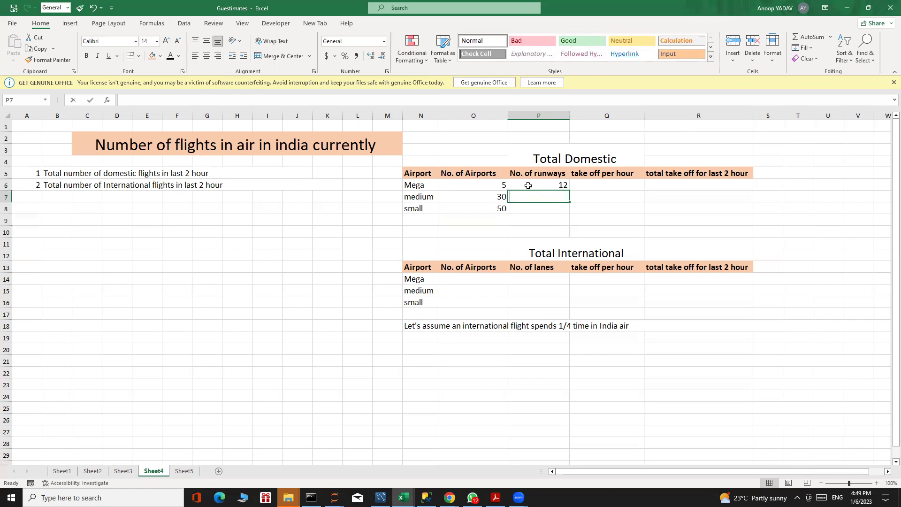
pyautogui.write('3')
pyautogui.press('Return')
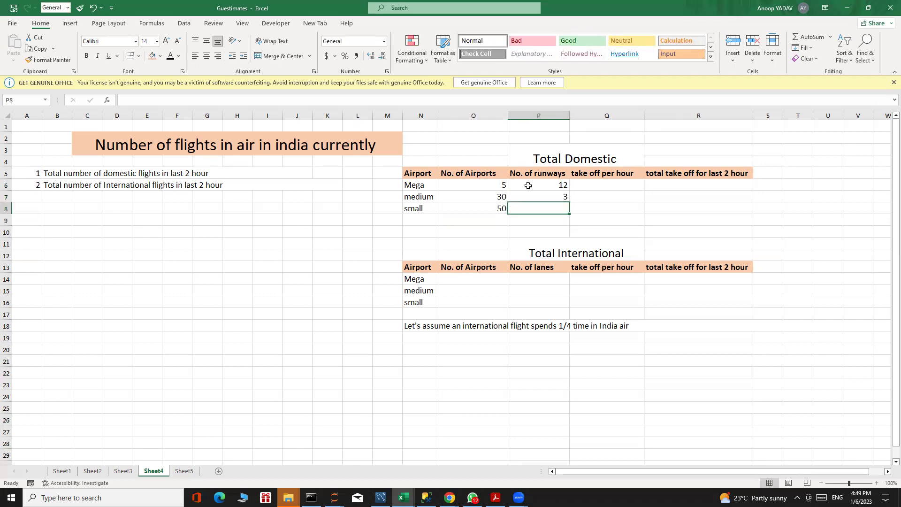
pyautogui.write('2')
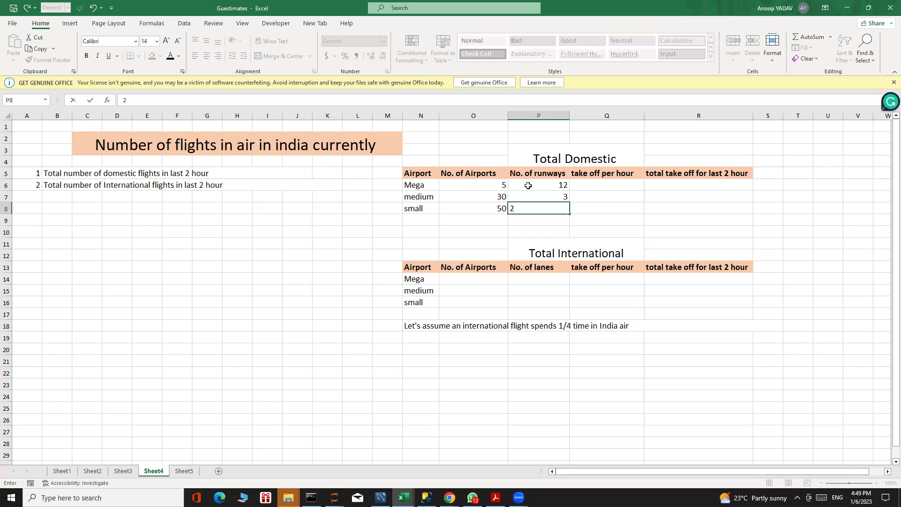
pyautogui.press('Return')
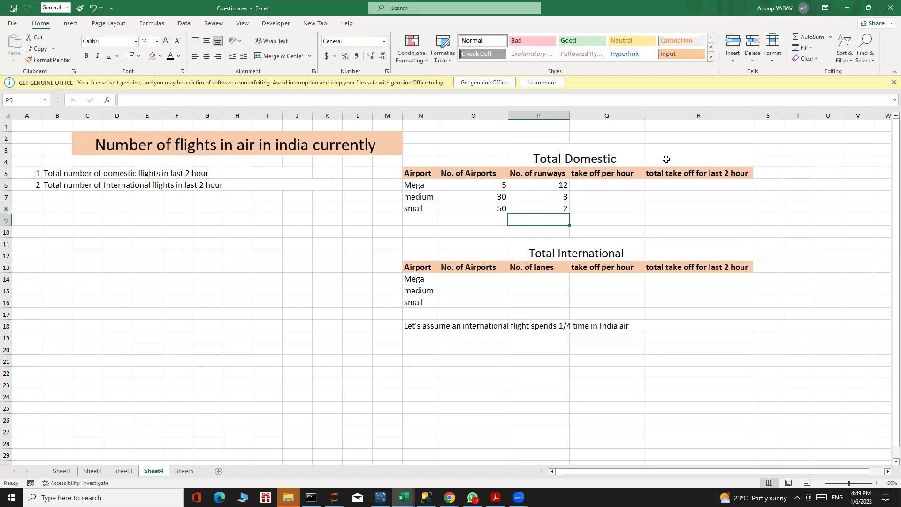
# Fill in the domestic take-offs per hour: 2 for mega, 2 for medium and 0.5 for small airports.
pyautogui.click(605, 184)
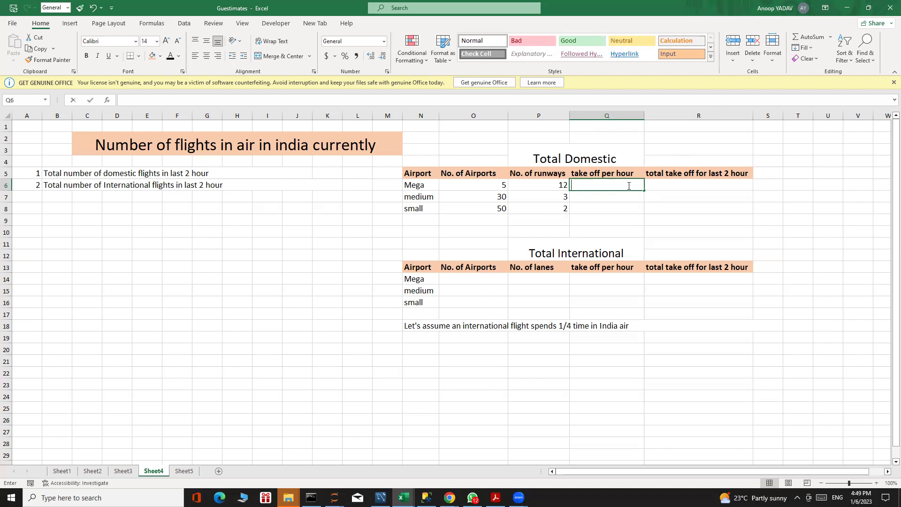
pyautogui.doubleClick(629, 185)
pyautogui.write('2')
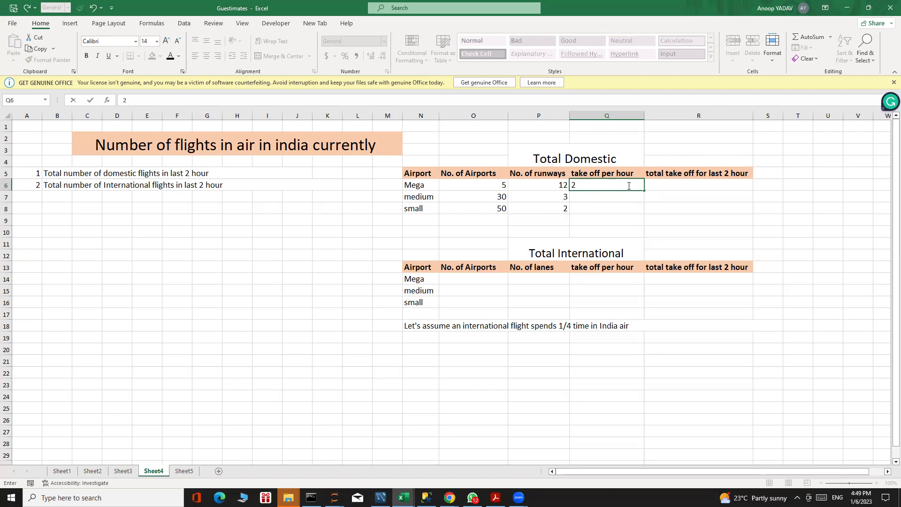
pyautogui.press('Return')
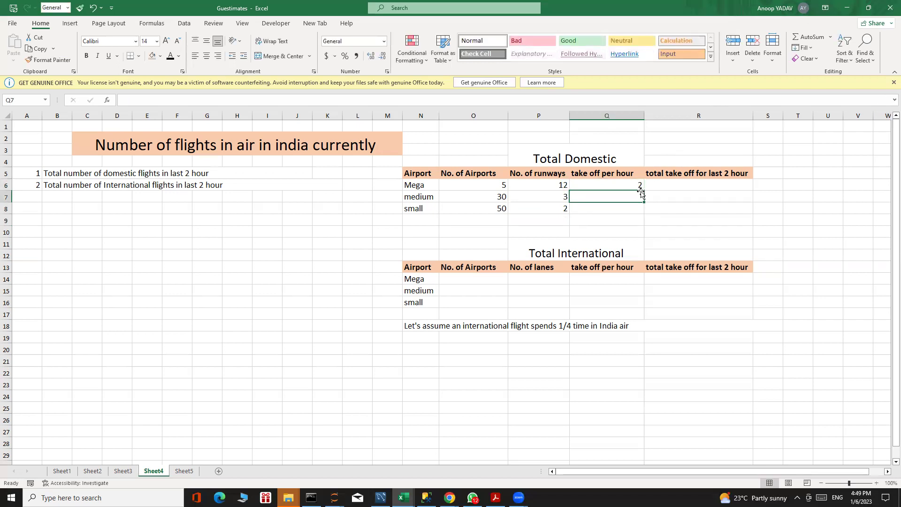
pyautogui.write('2')
pyautogui.press('Return')
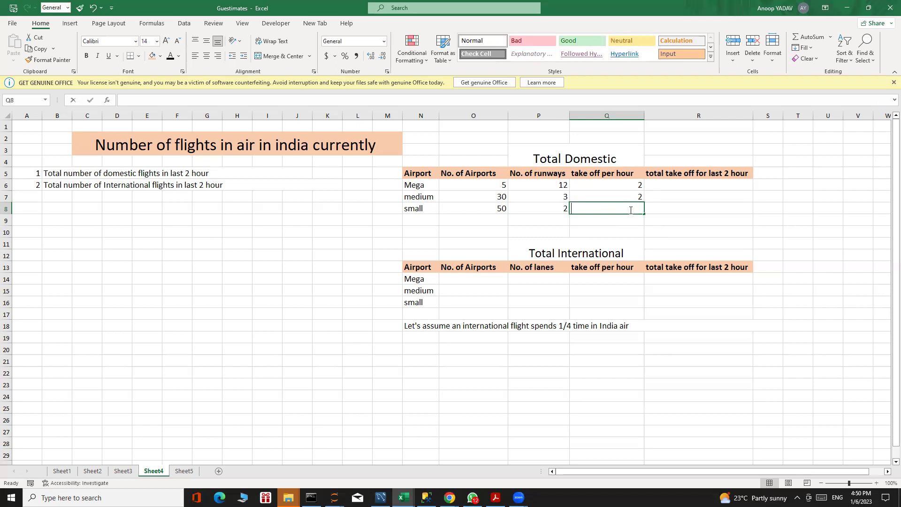
pyautogui.write('0.5')
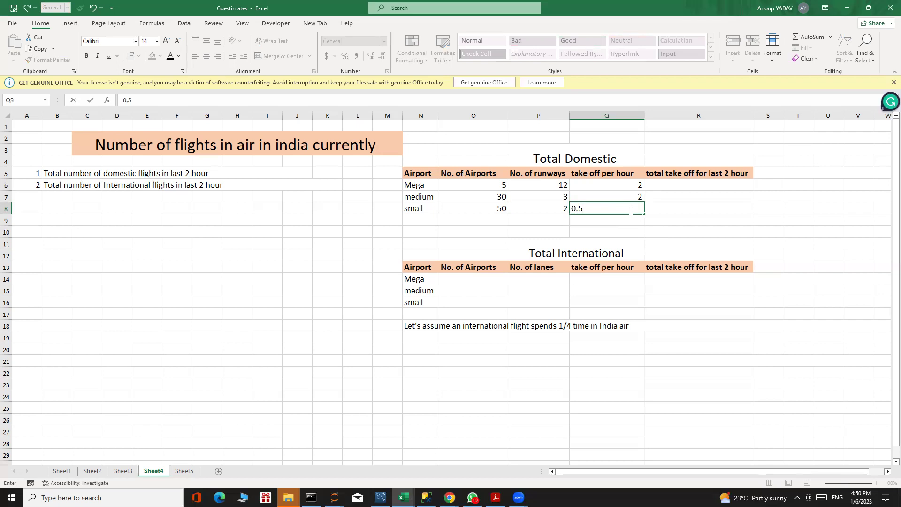
pyautogui.press('Return')
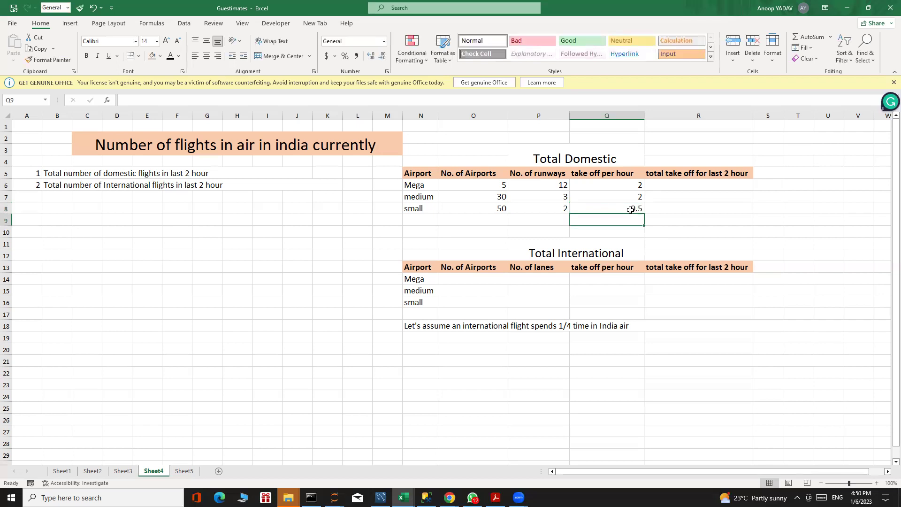
# Calculate the mega airports' domestic take-offs for the last 2 hours in R6 with the formula =O6*P6*Q6*2.
pyautogui.click(713, 188)
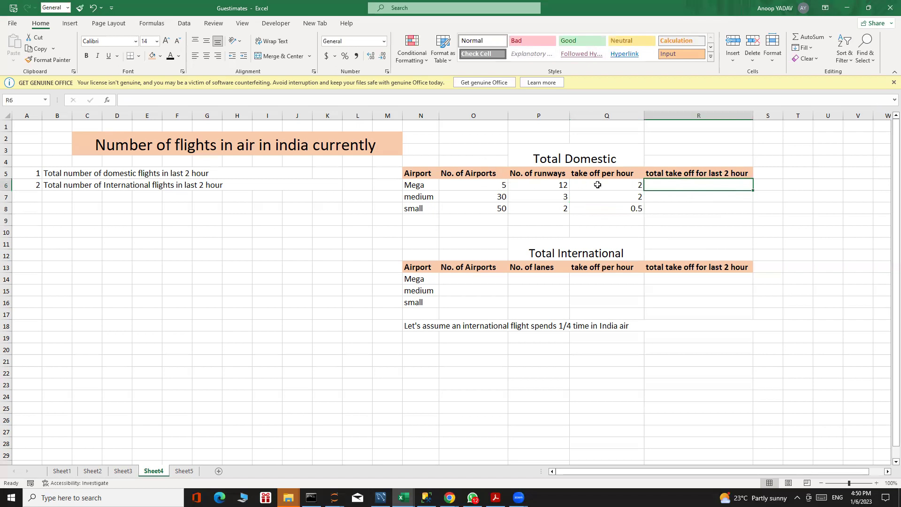
pyautogui.write('=')
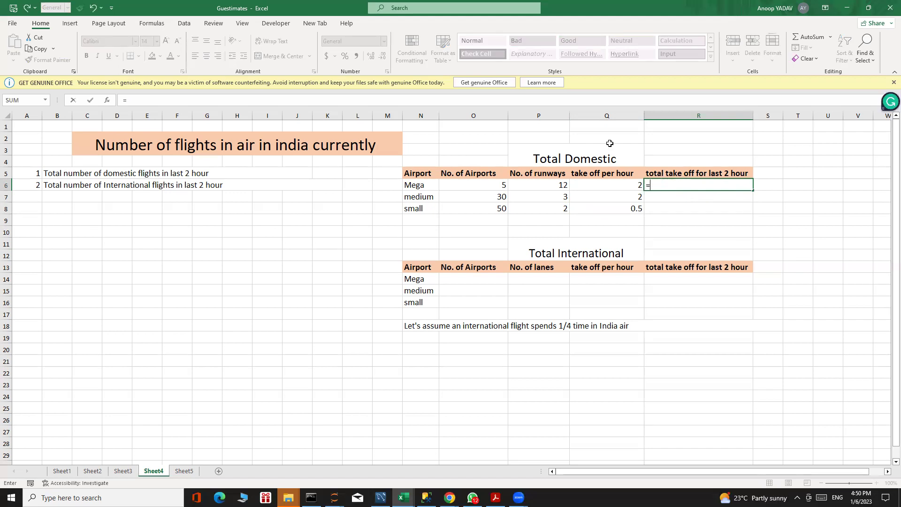
pyautogui.click(474, 187)
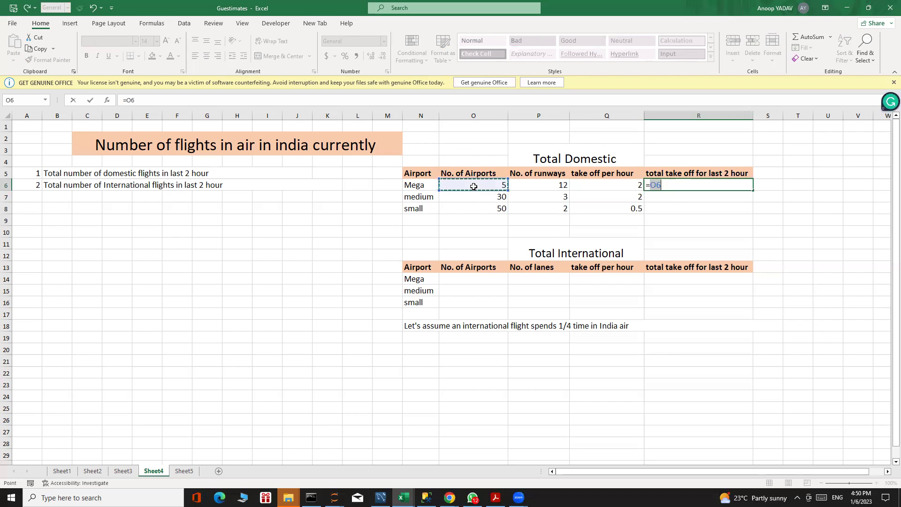
pyautogui.write('*')
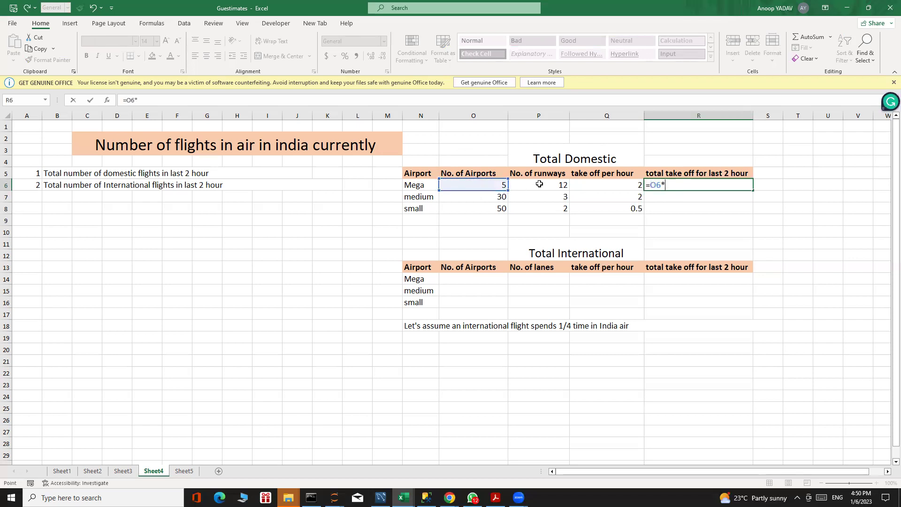
pyautogui.click(539, 184)
pyautogui.write('*')
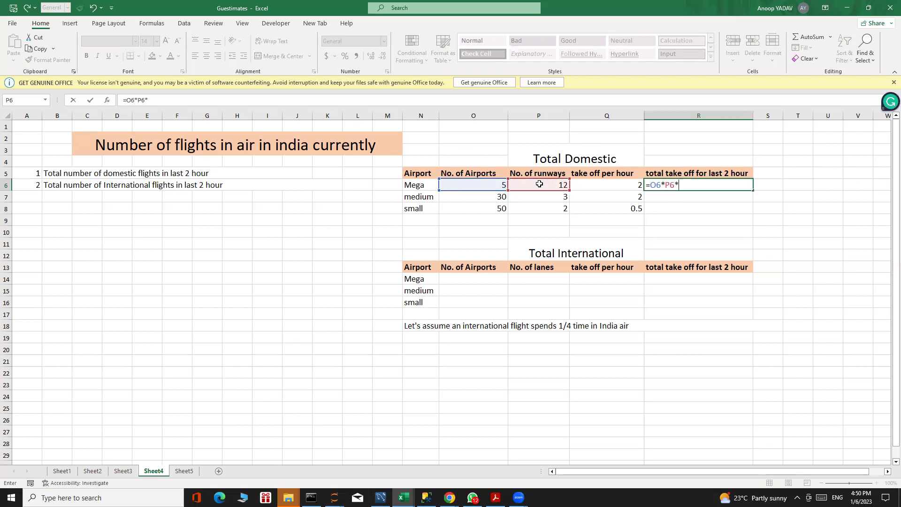
pyautogui.click(618, 183)
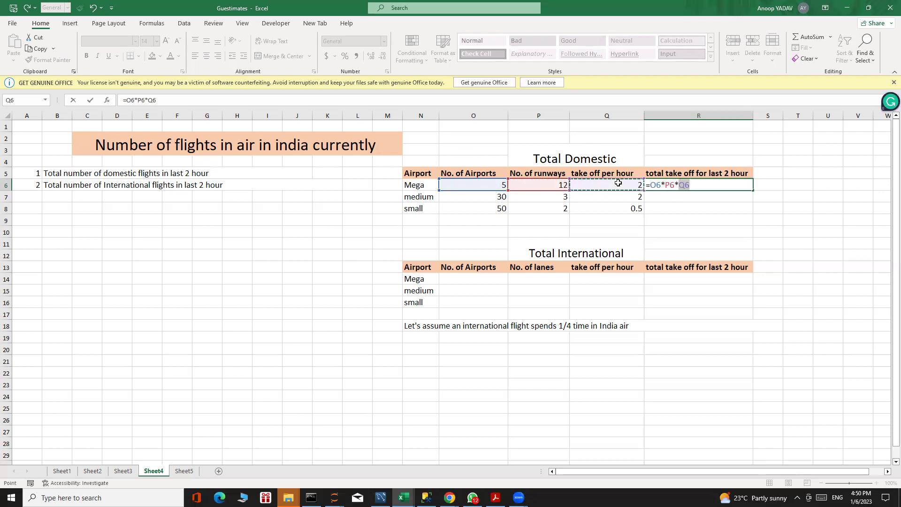
pyautogui.write('*2')
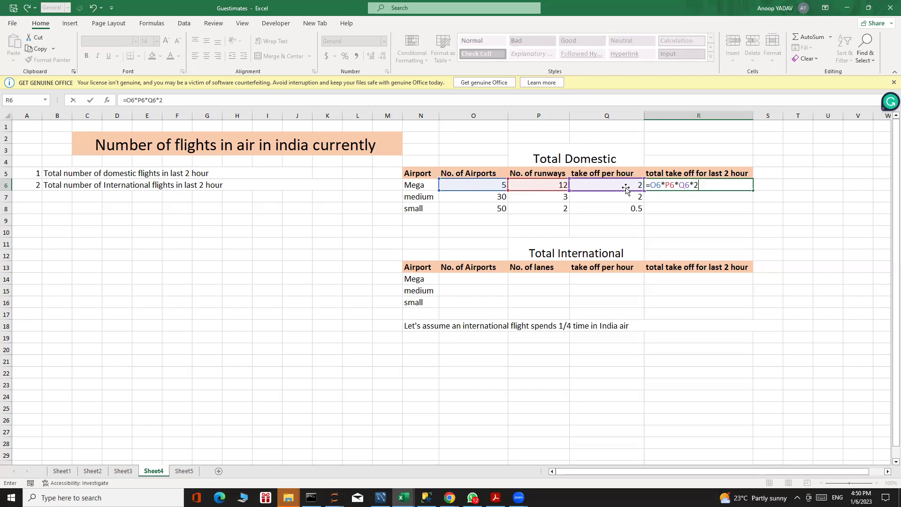
pyautogui.press('Return')
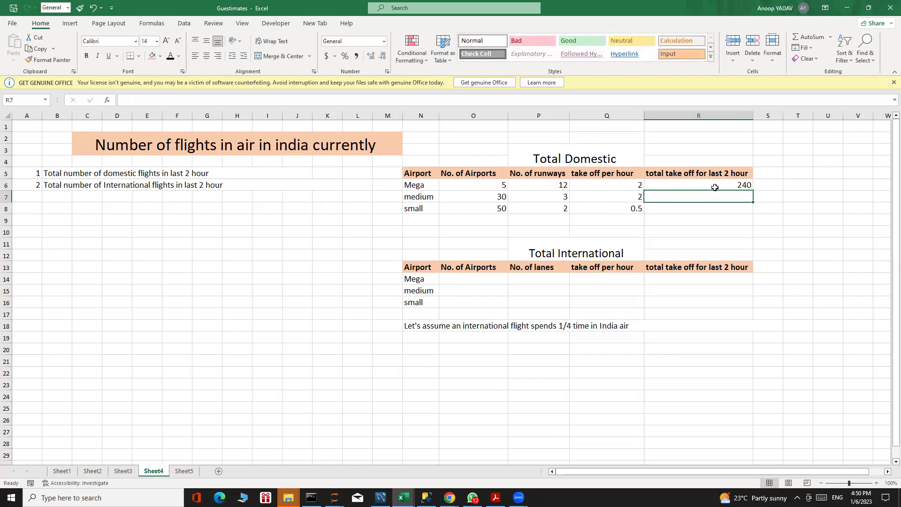
# Calculate the medium airports' domestic take-offs for the last 2 hours in R7 with the formula =O7*P7*Q7*2.
pyautogui.write('=')
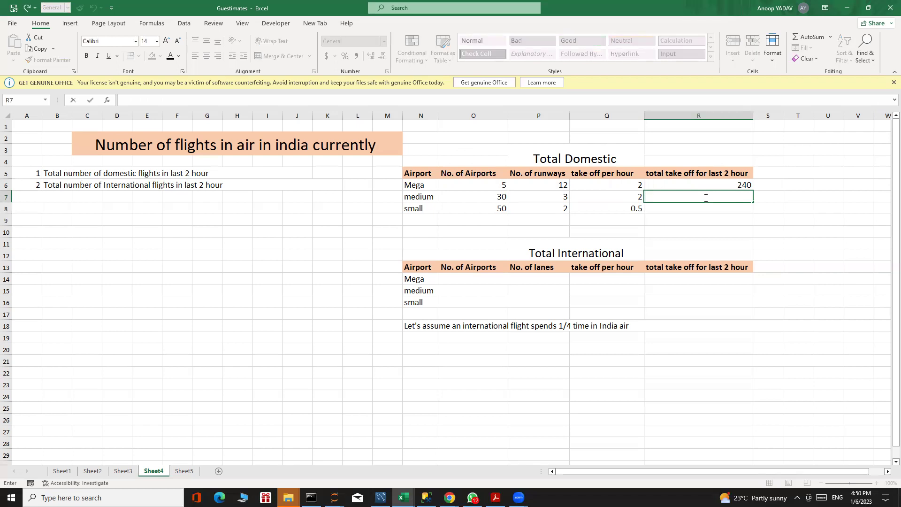
pyautogui.write('=')
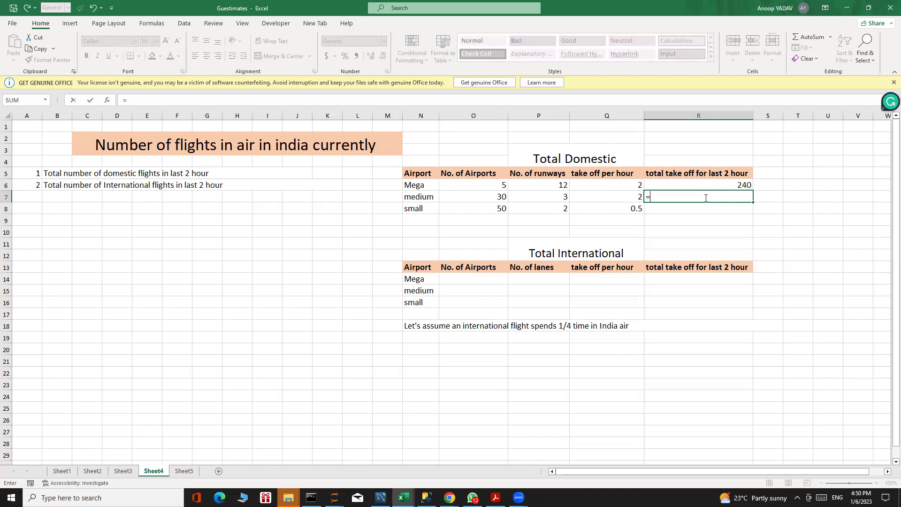
pyautogui.click(488, 195)
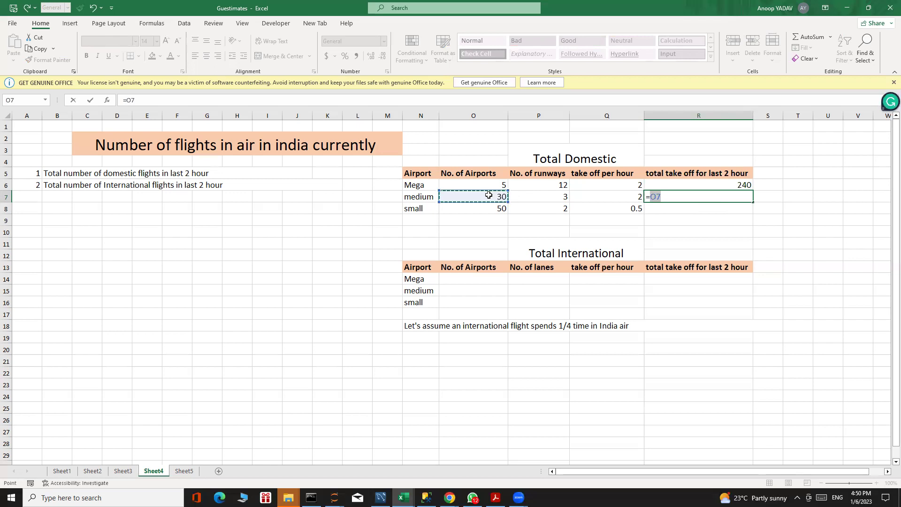
pyautogui.write('*')
pyautogui.click(546, 197)
pyautogui.write('*')
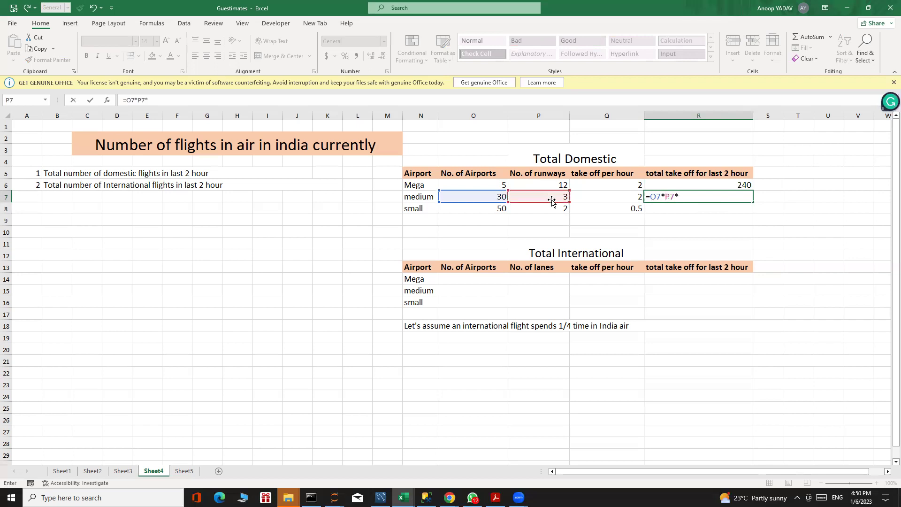
pyautogui.click(630, 197)
pyautogui.write('*2')
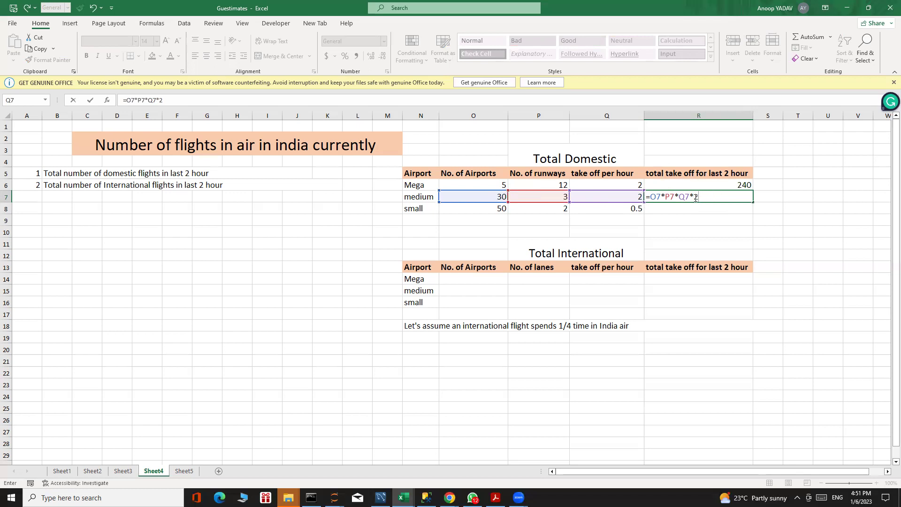
pyautogui.press('Return')
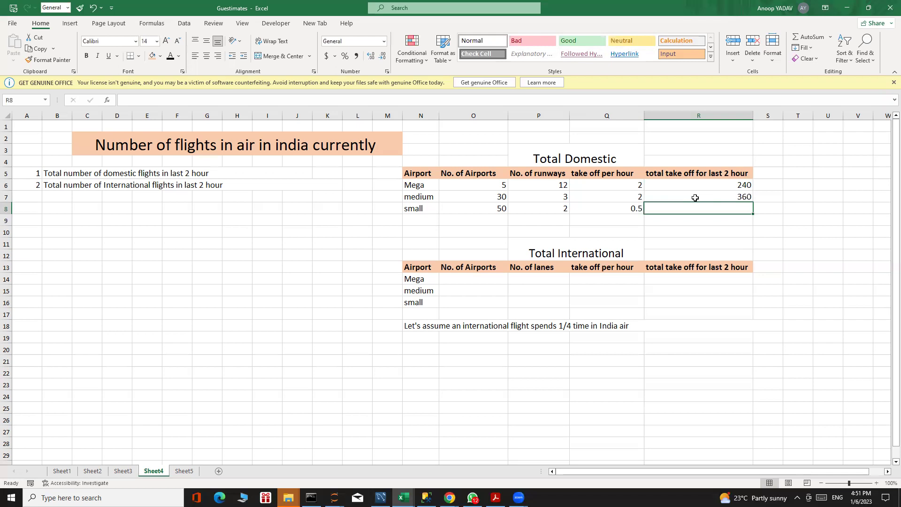
# Calculate the small airports' domestic take-offs for the last 2 hours in R8 with the formula =O8*P8*Q8*2.
pyautogui.write('=')
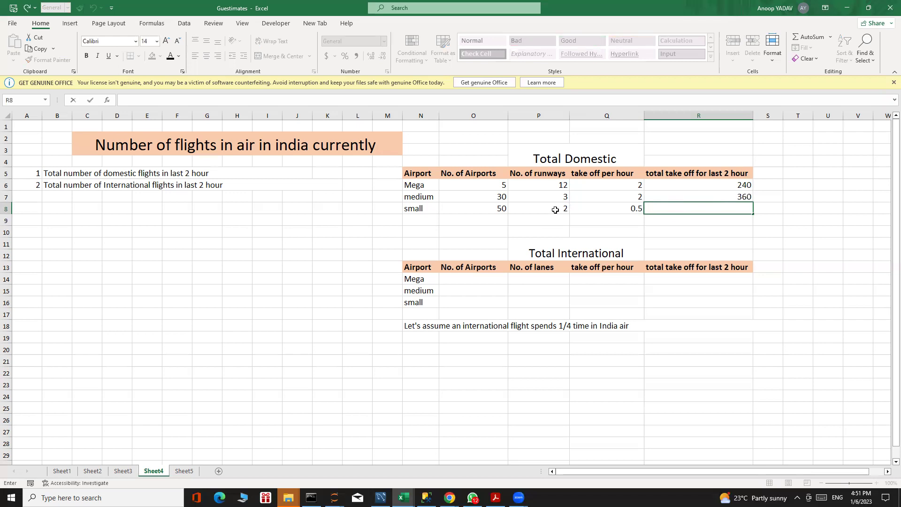
pyautogui.click(483, 211)
pyautogui.write('*')
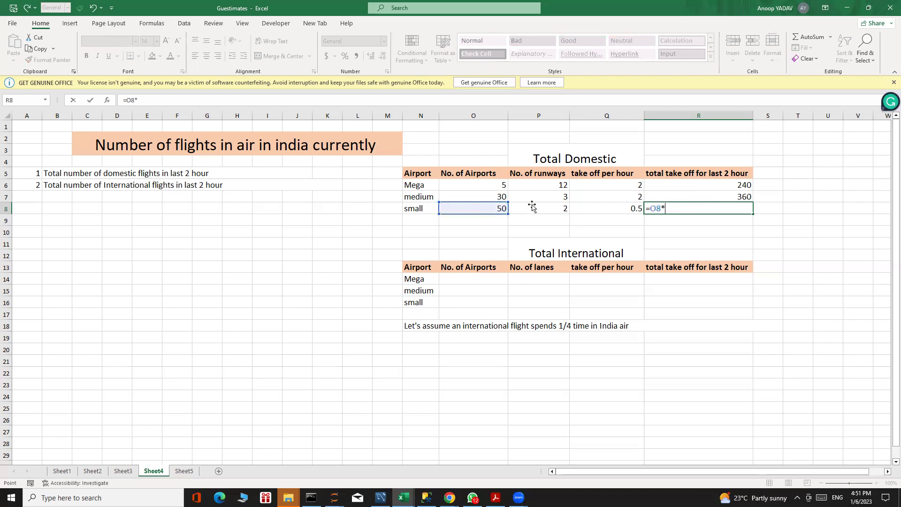
pyautogui.click(532, 206)
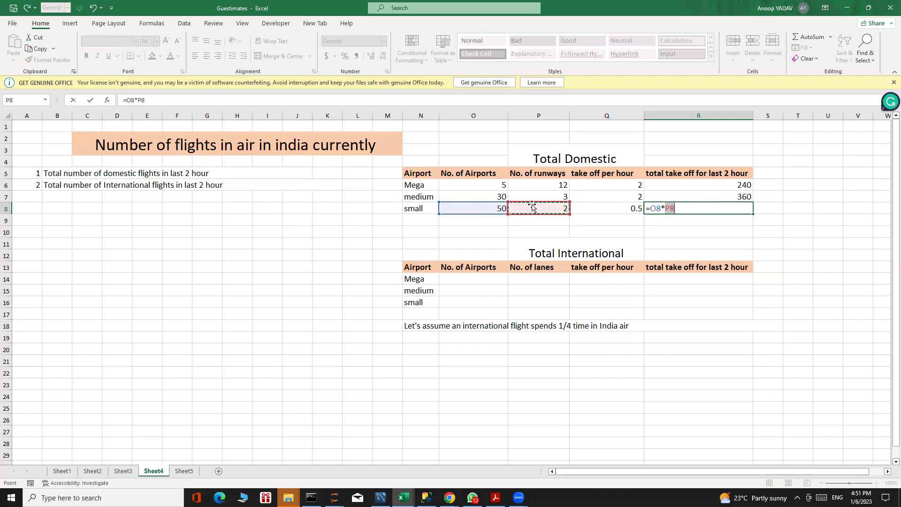
pyautogui.write('*')
pyautogui.click(606, 206)
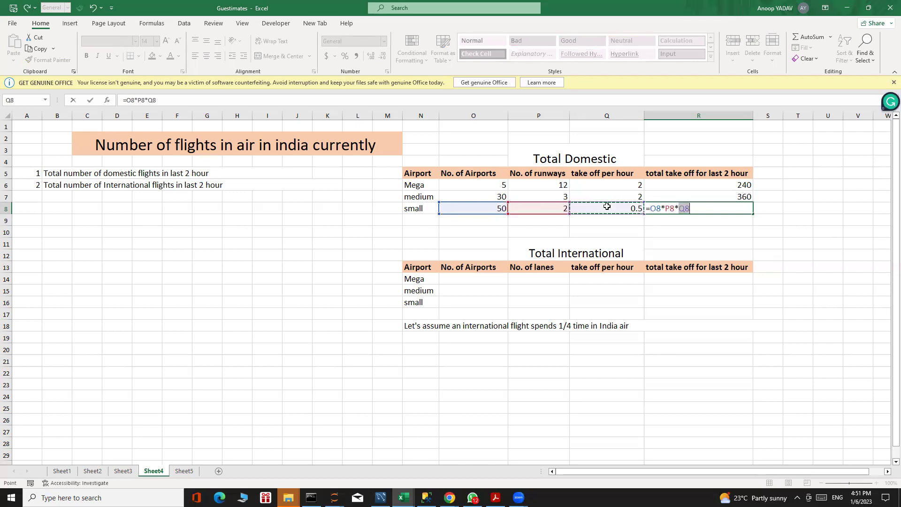
pyautogui.write('*2')
pyautogui.press('Return')
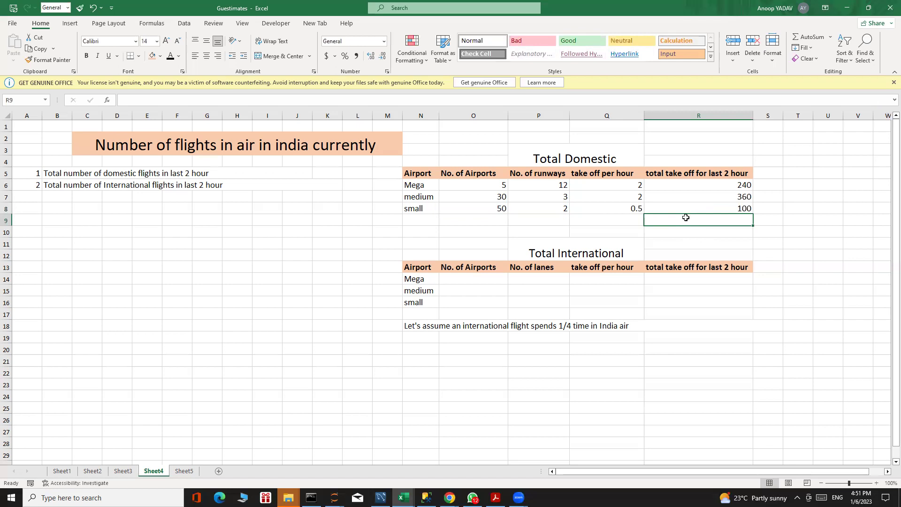
# Total the domestic take-offs of all airport sizes in R9 with the formula =SUM(R6:R8).
pyautogui.write('=')
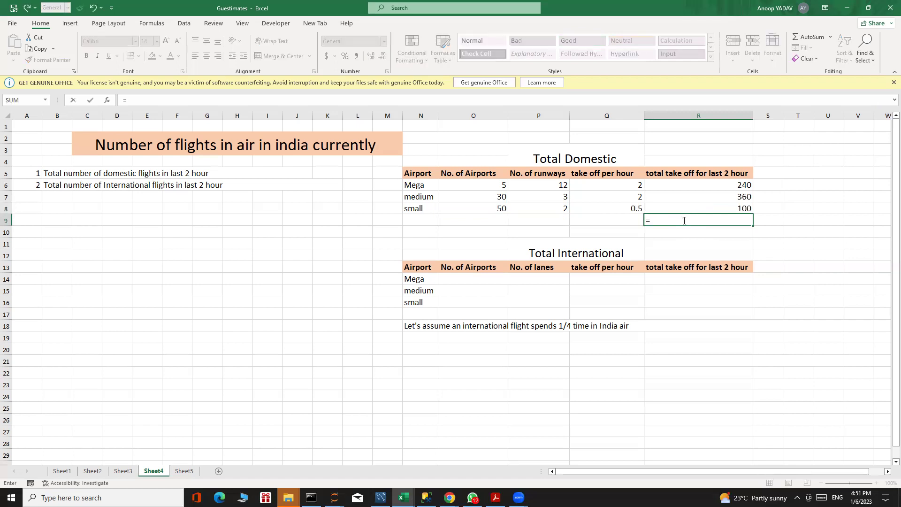
pyautogui.write('sum')
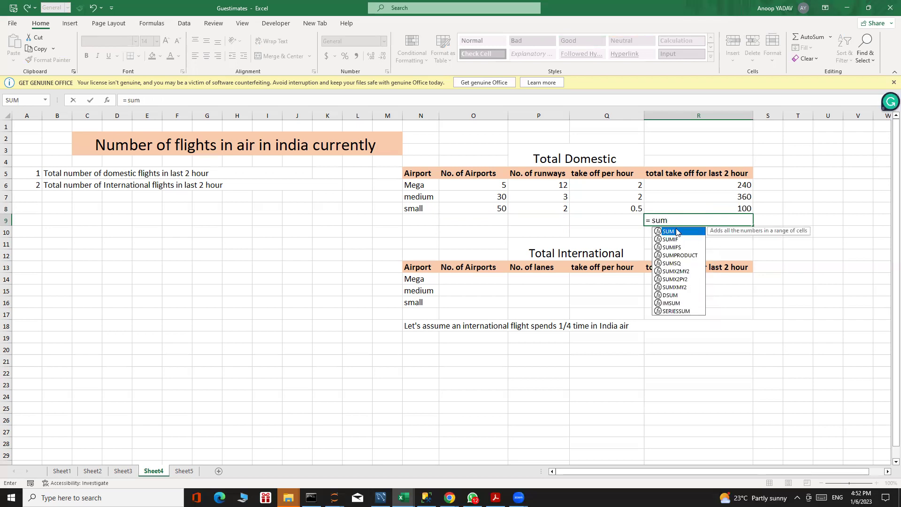
pyautogui.doubleClick(676, 231)
pyautogui.moveTo(674, 186); pyautogui.dragTo(722, 209)
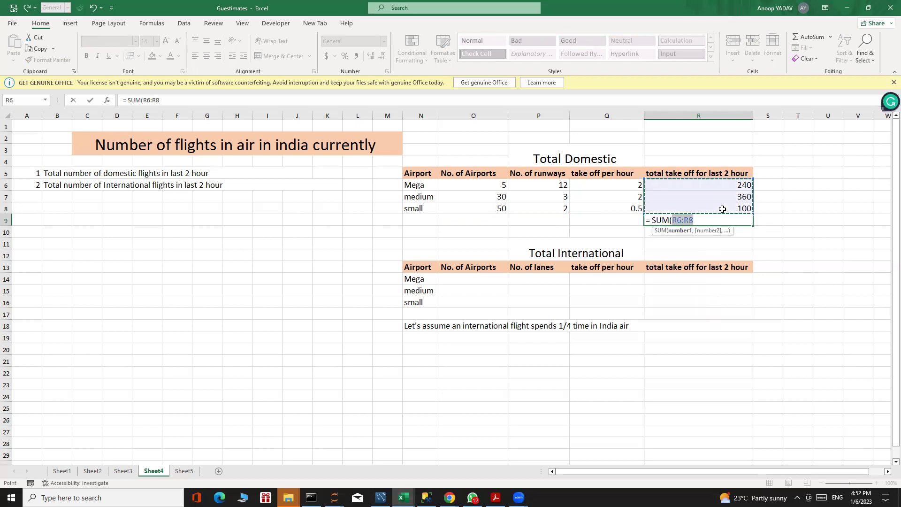
pyautogui.write(')')
pyautogui.press('Return')
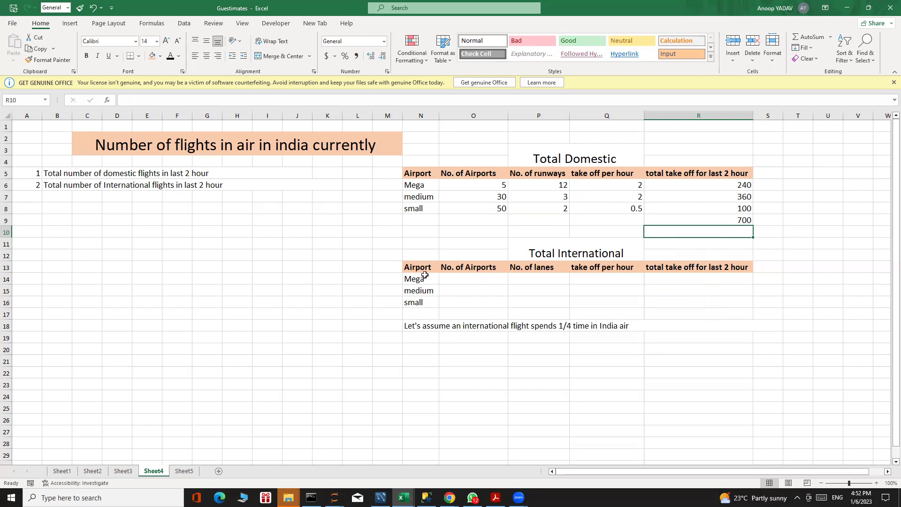
# Fill in the international number of airports: 5 for mega, 30 for medium and 50 for small.
pyautogui.click(459, 279)
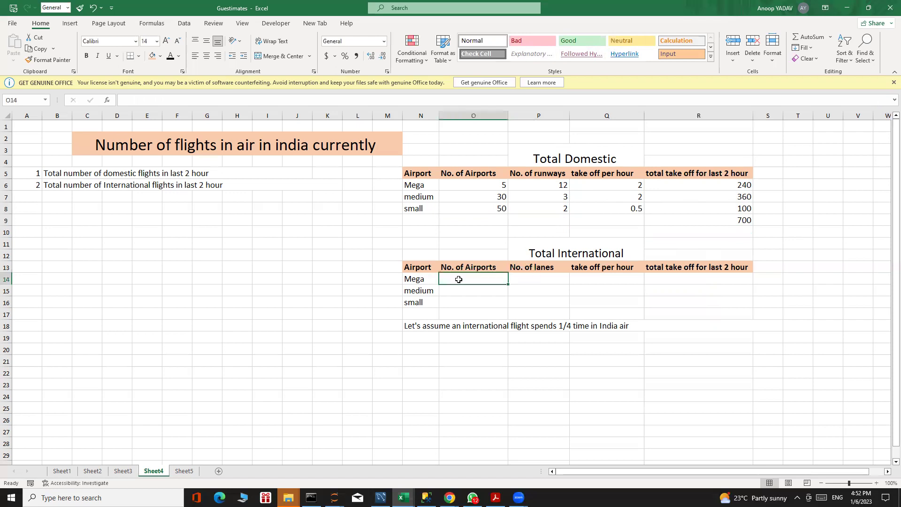
pyautogui.click(490, 184)
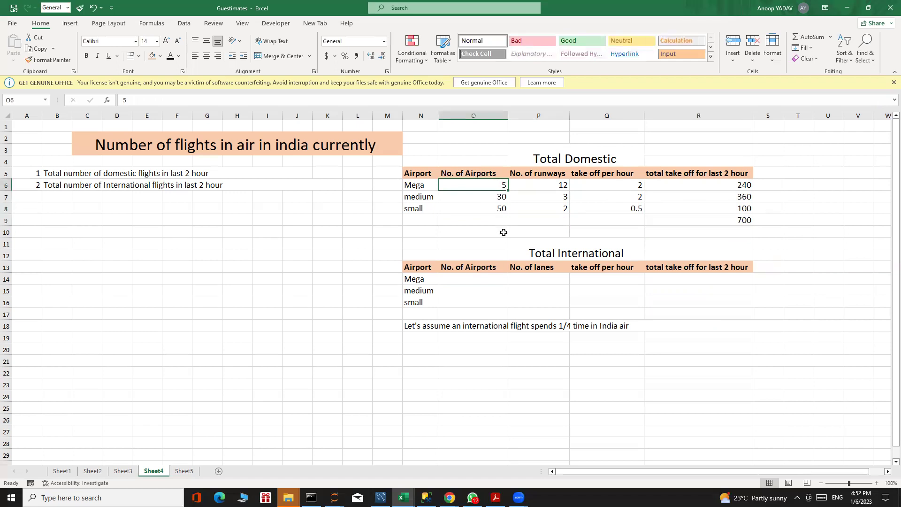
pyautogui.click(484, 280)
pyautogui.write('5')
pyautogui.press('Return')
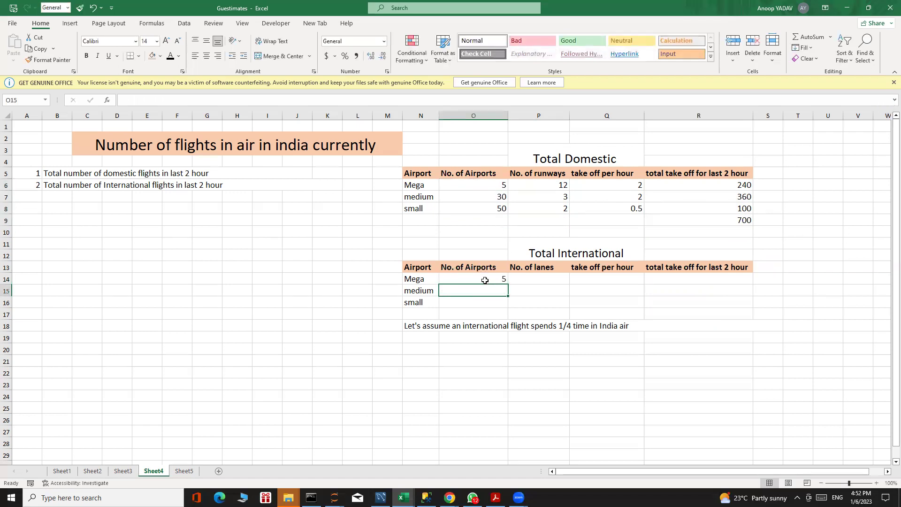
pyautogui.write('30')
pyautogui.press('Return')
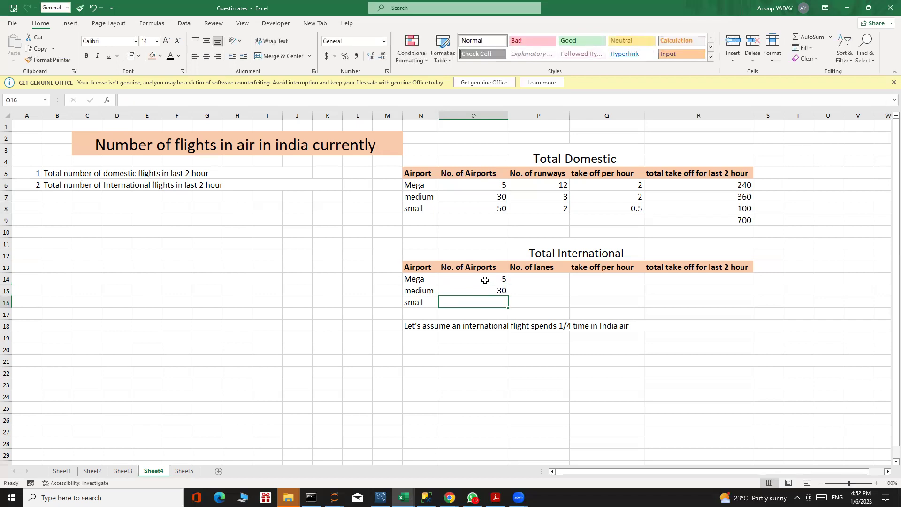
pyautogui.write('50')
pyautogui.press('Return')
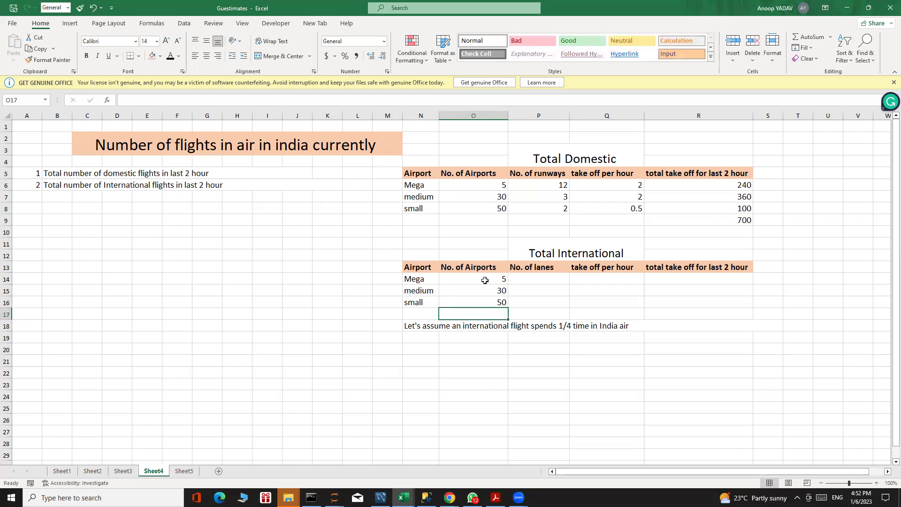
# Fill in the international number of lanes: 12 for mega, 3 for medium and 2 for small airports.
pyautogui.click(541, 278)
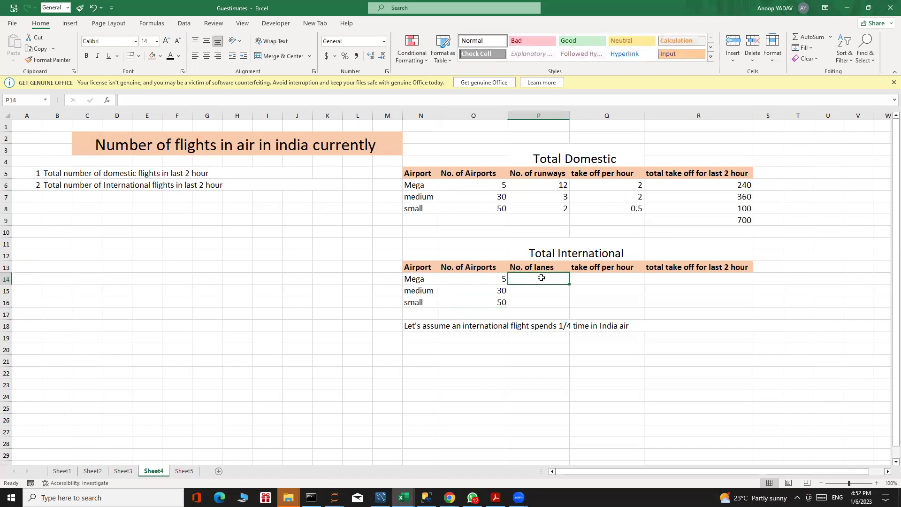
pyautogui.write('12')
pyautogui.press('Return')
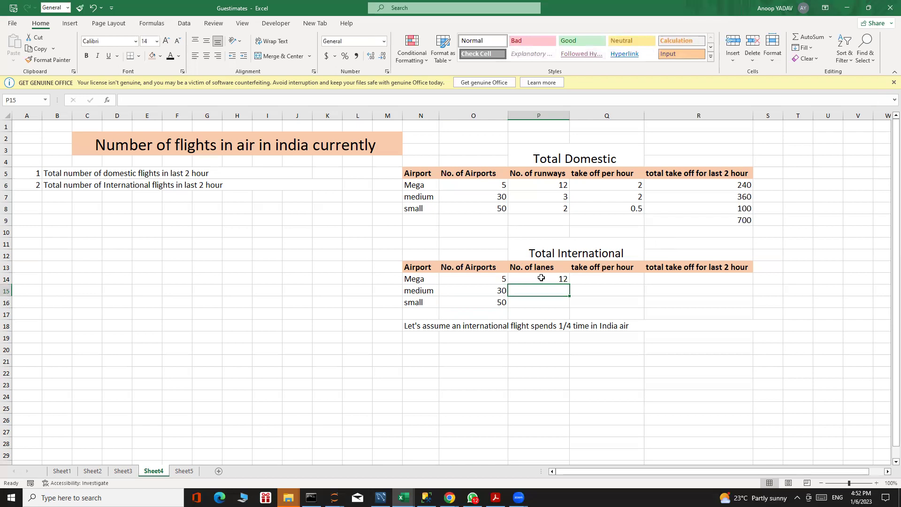
pyautogui.write('3')
pyautogui.press('Return')
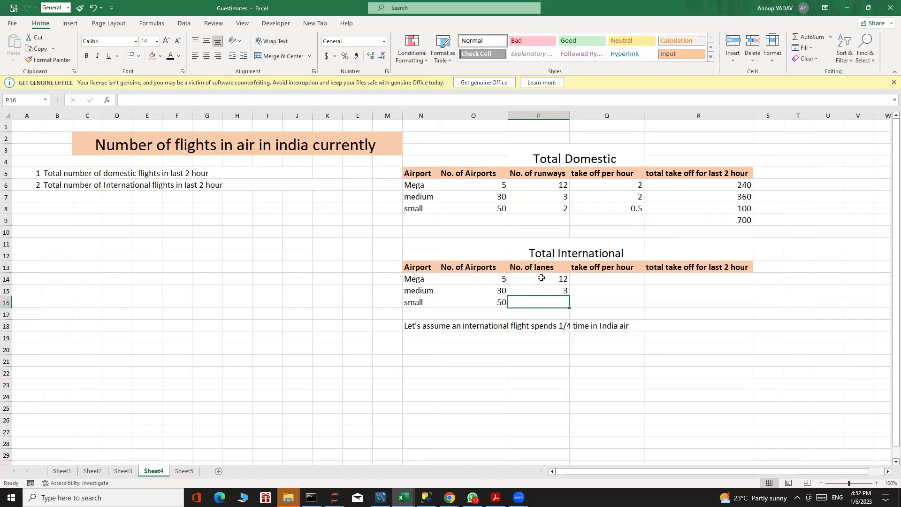
pyautogui.write('2')
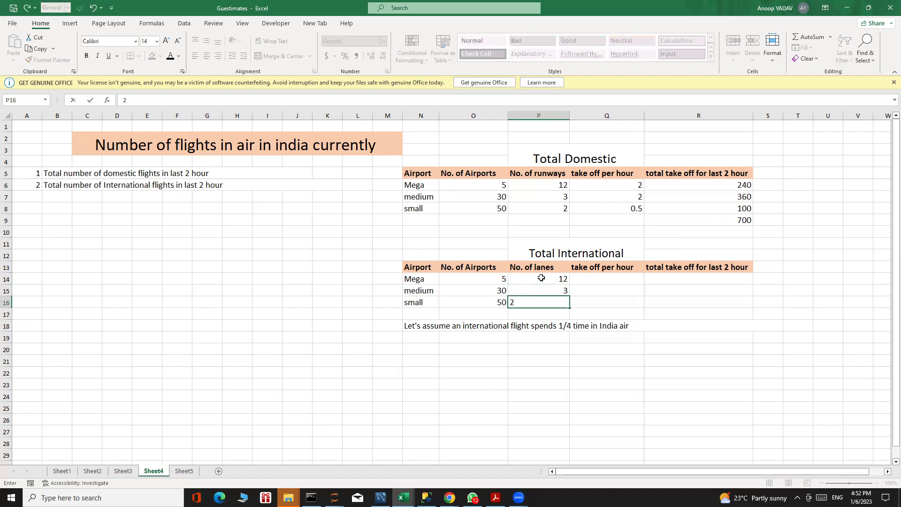
pyautogui.press('Return')
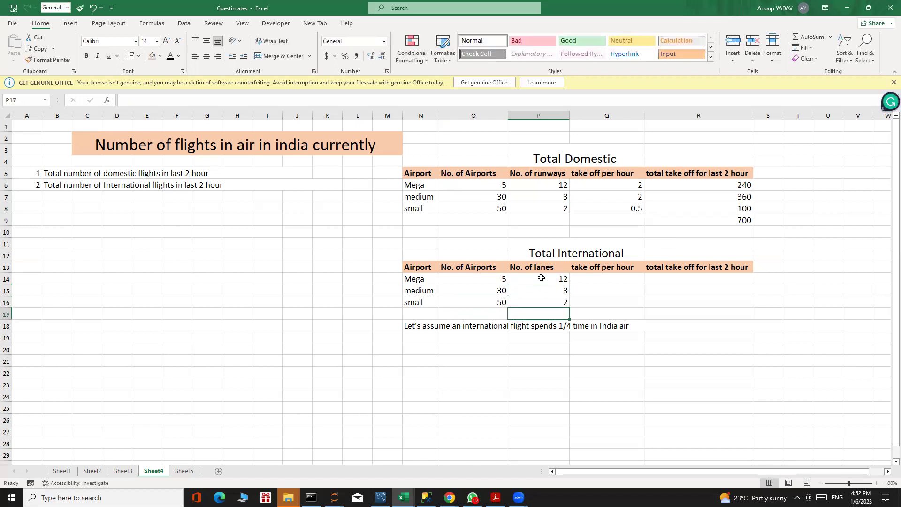
# Fill in the international take-offs per hour: 2 for mega, 2 for medium and 0 for small airports.
pyautogui.click(617, 279)
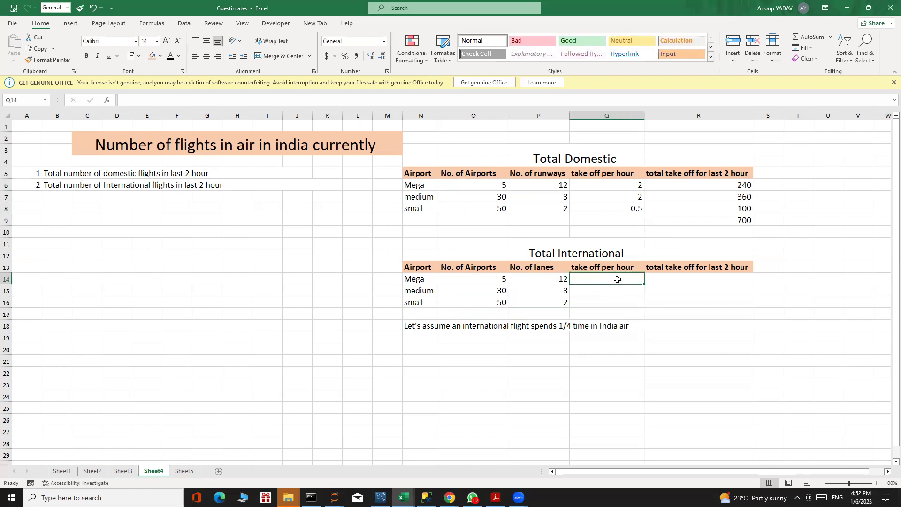
pyautogui.write('2')
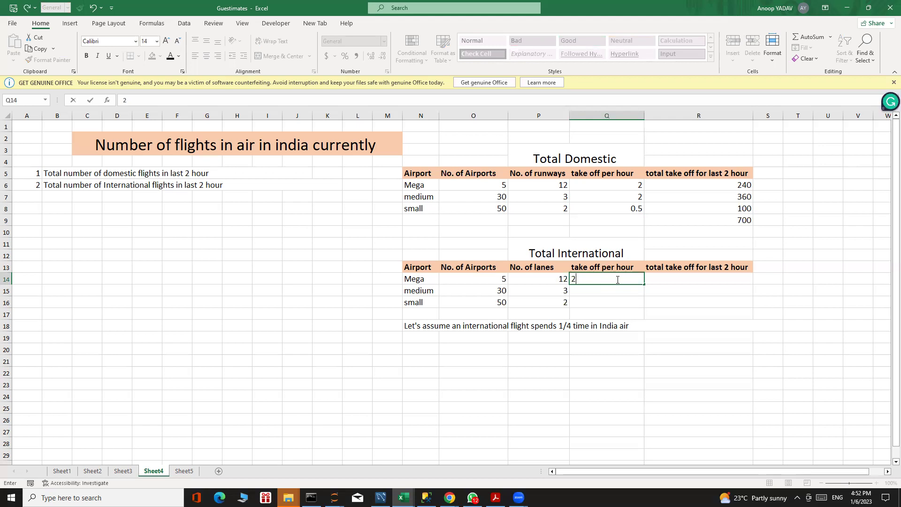
pyautogui.press('Return')
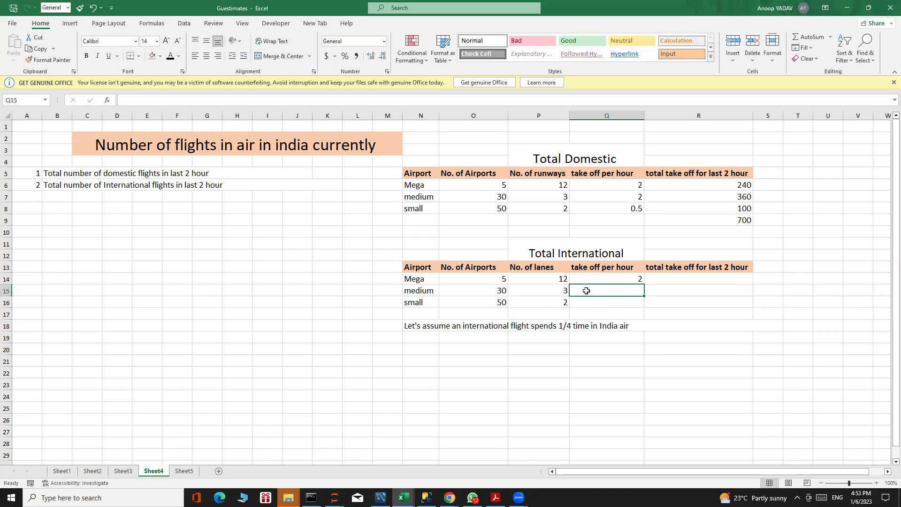
pyautogui.write('2')
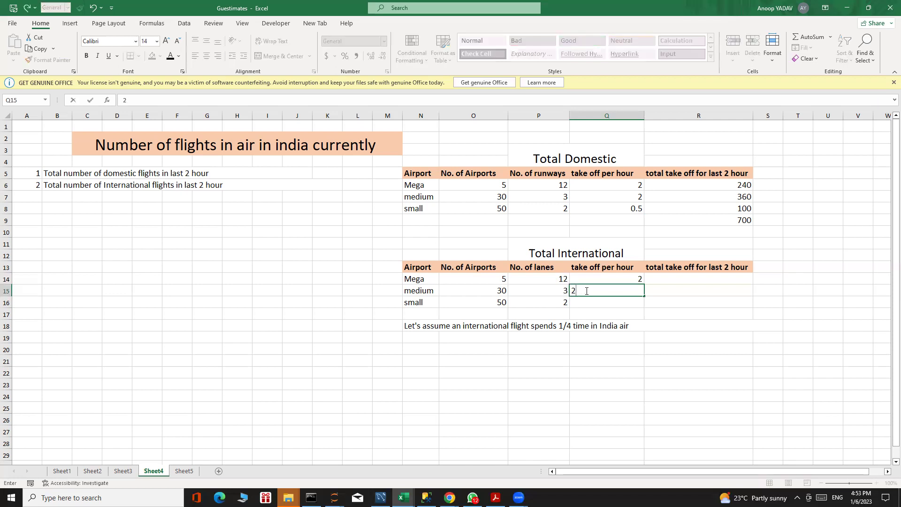
pyautogui.press('Return')
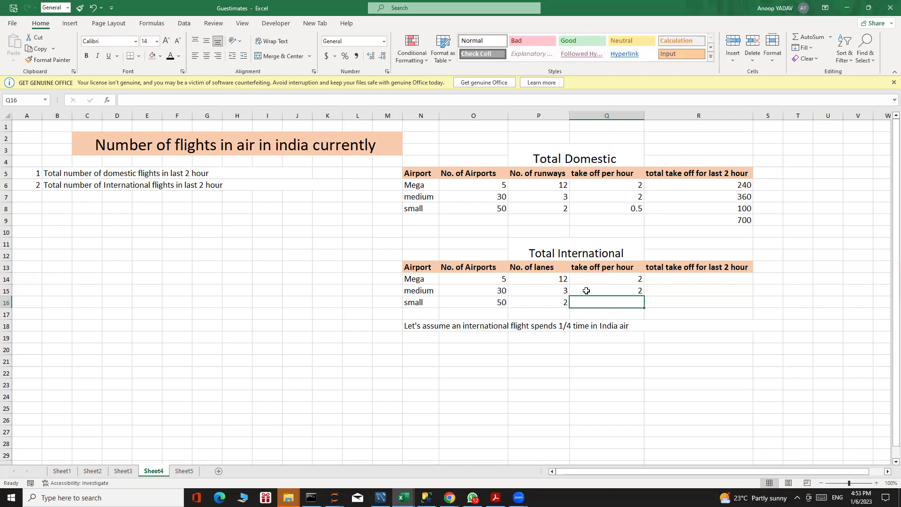
pyautogui.write('0')
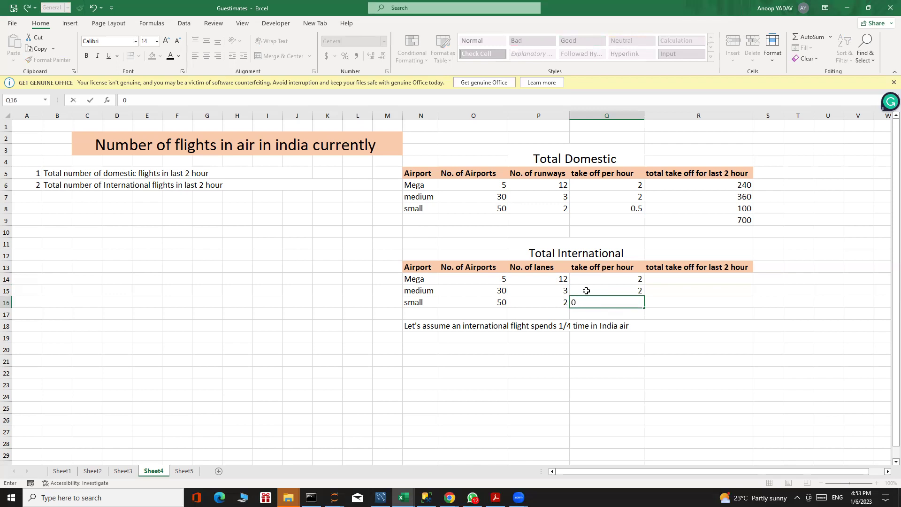
pyautogui.press('Return')
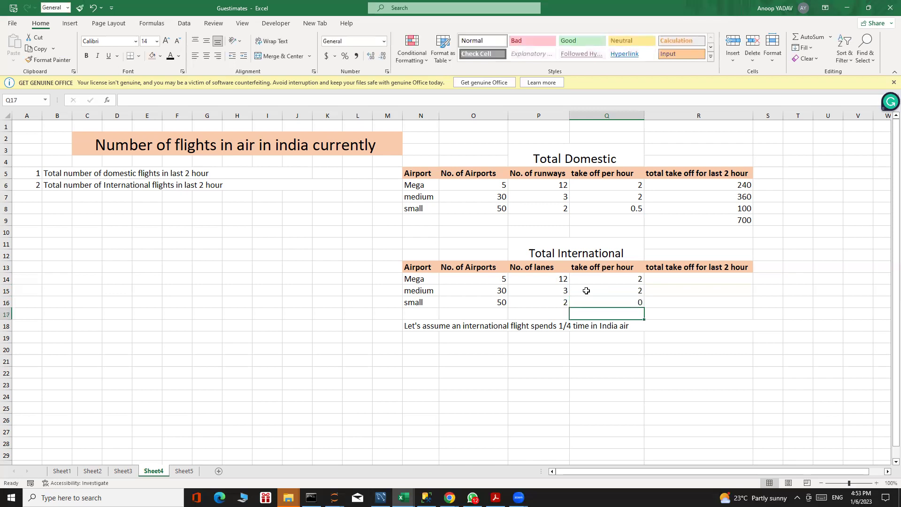
# Calculate the mega airports' international take-offs for the last 2 hours in R14 with the formula =O14*P14*Q14*2.
pyautogui.click(670, 277)
pyautogui.write('=')
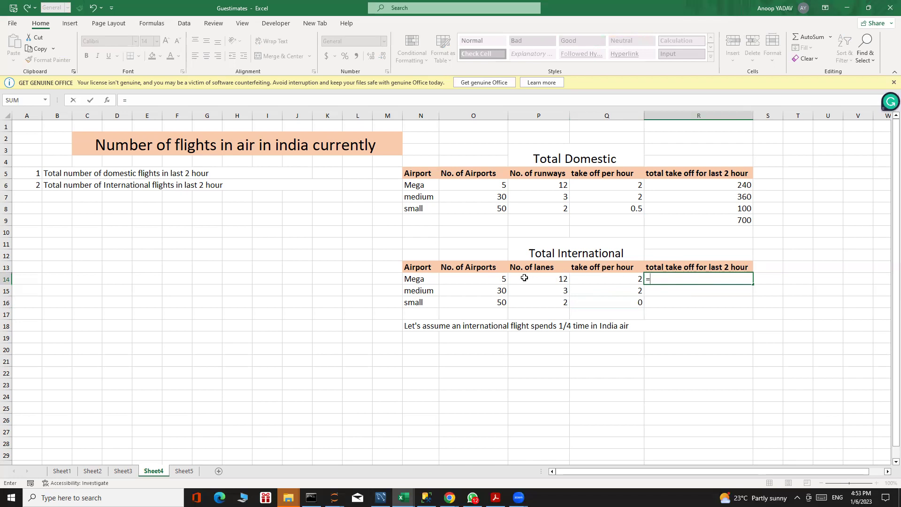
pyautogui.click(478, 279)
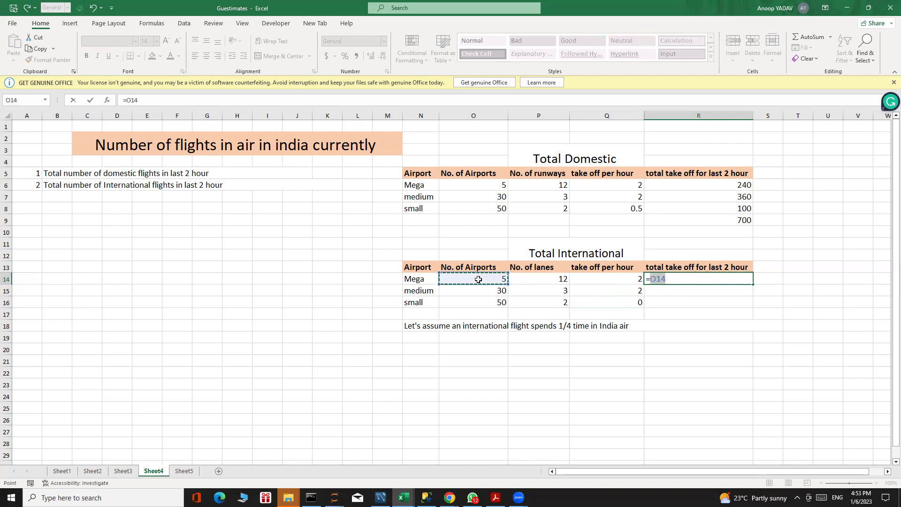
pyautogui.write('*')
pyautogui.click(547, 279)
pyautogui.write('*')
pyautogui.click(623, 279)
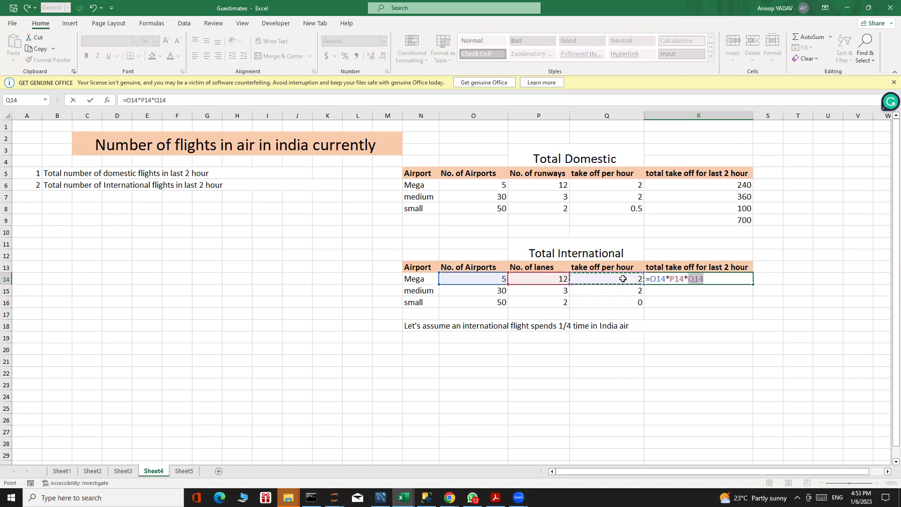
pyautogui.write('*')
pyautogui.press('Return')
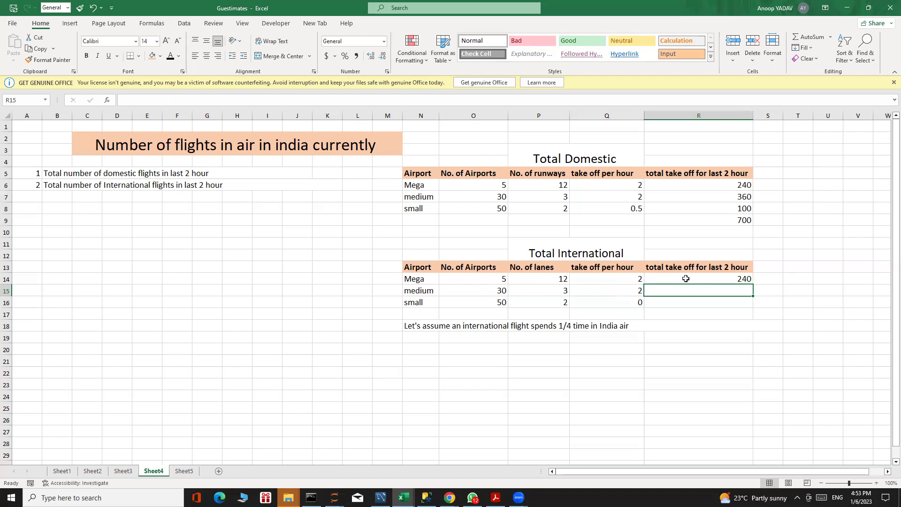
# Calculate the medium airports' international take-offs for the last 2 hours in R15 with the formula =O15*P15*Q15*2.
pyautogui.write('=')
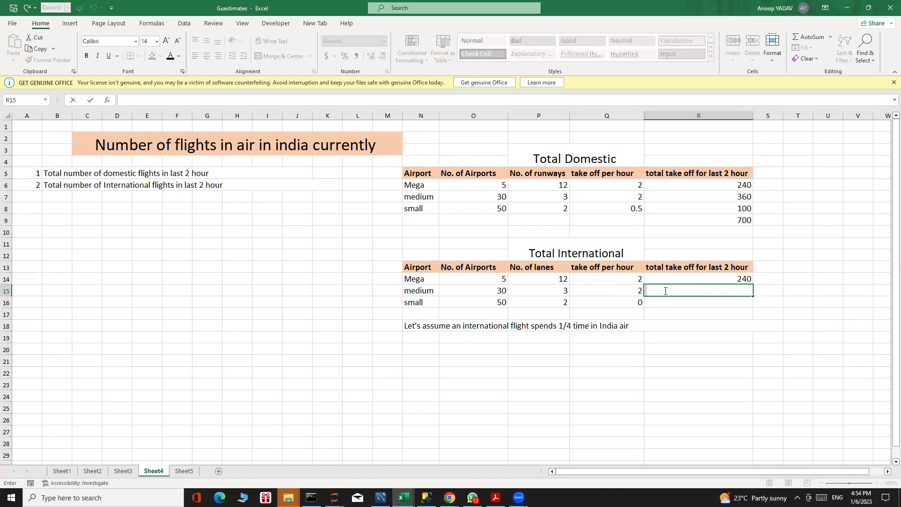
pyautogui.write('+')
pyautogui.press('BackSpace')
pyautogui.write('=')
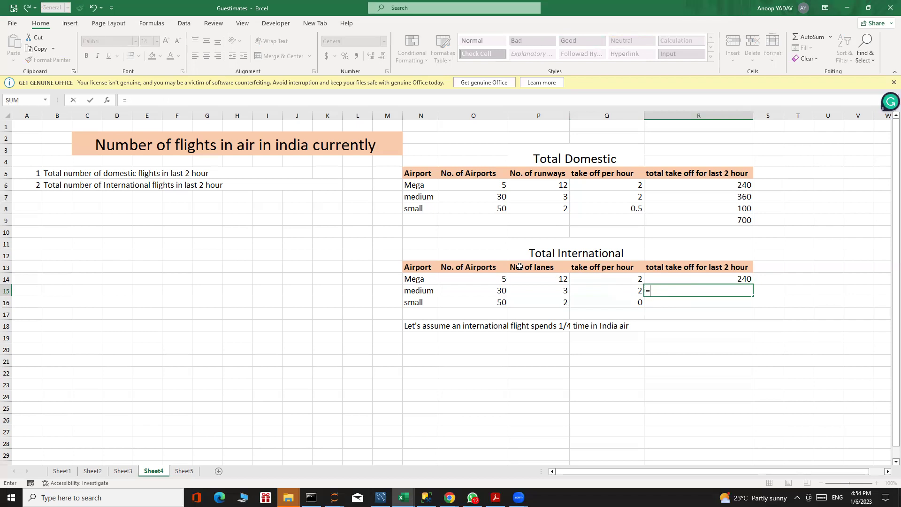
pyautogui.click(484, 289)
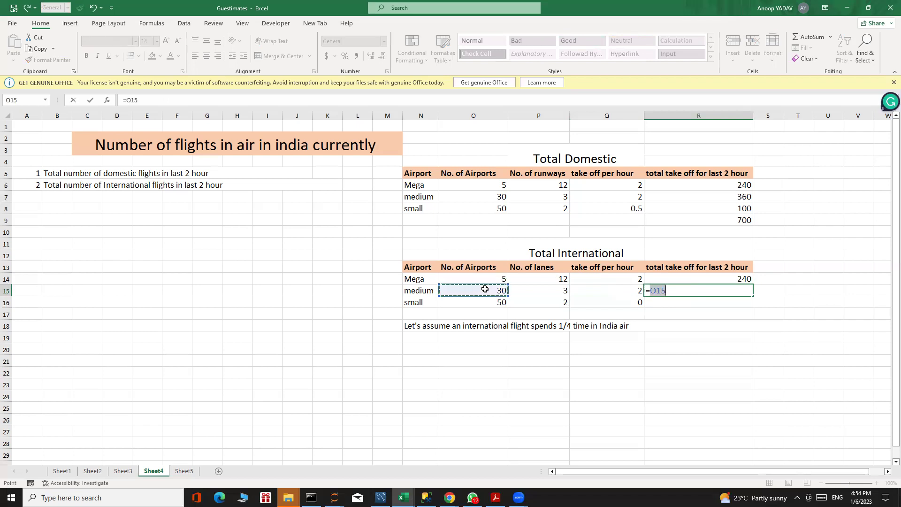
pyautogui.write('*')
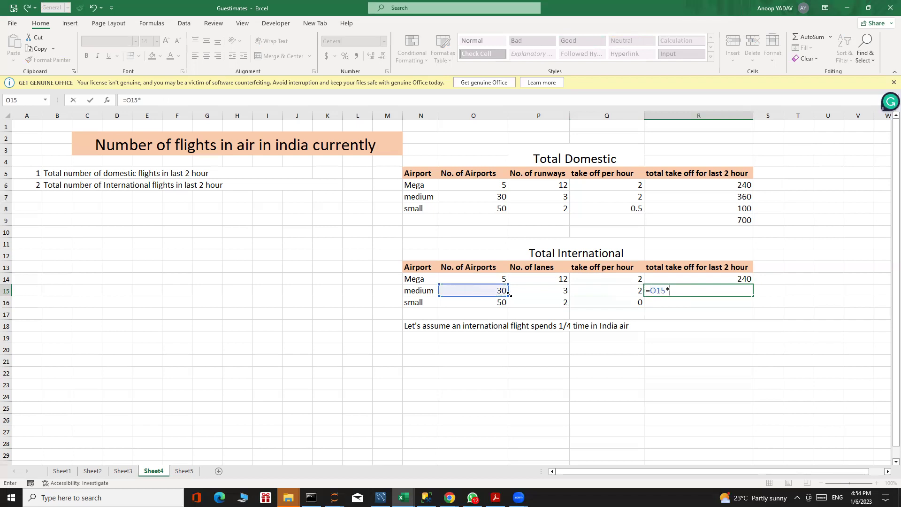
pyautogui.click(551, 294)
pyautogui.write('*')
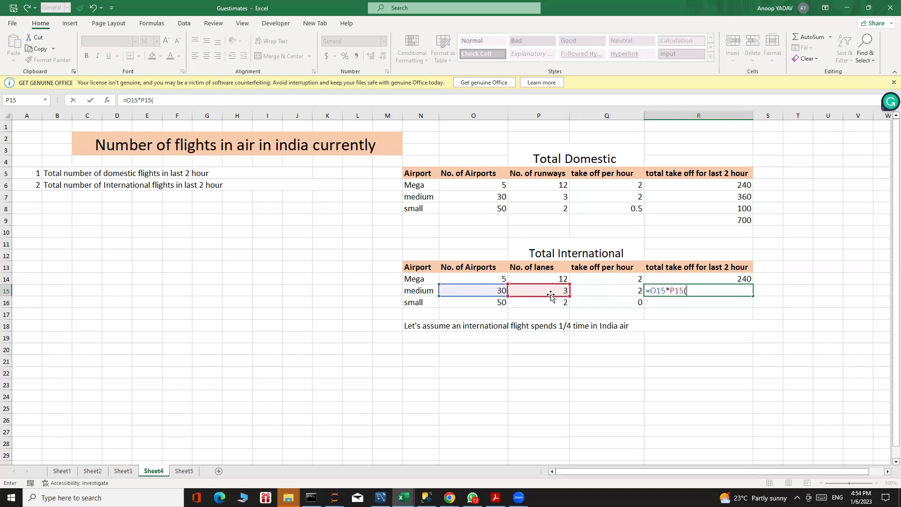
pyautogui.click(606, 294)
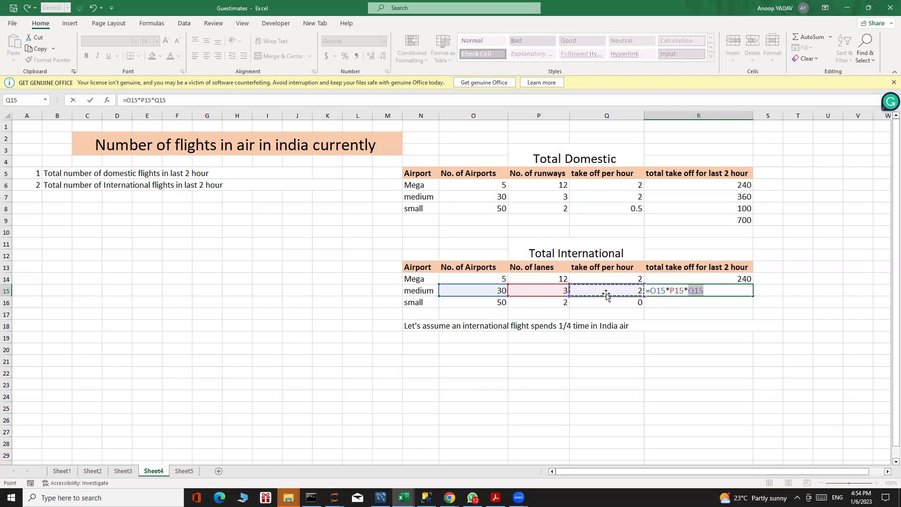
pyautogui.write('*2')
pyautogui.press('Return')
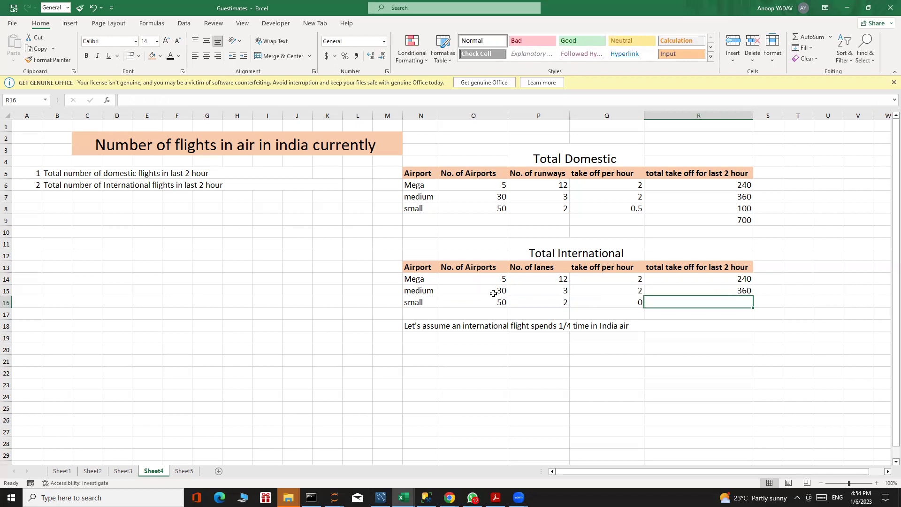
# Set the medium airports' international take-offs per hour to 1.
pyautogui.doubleClick(638, 290)
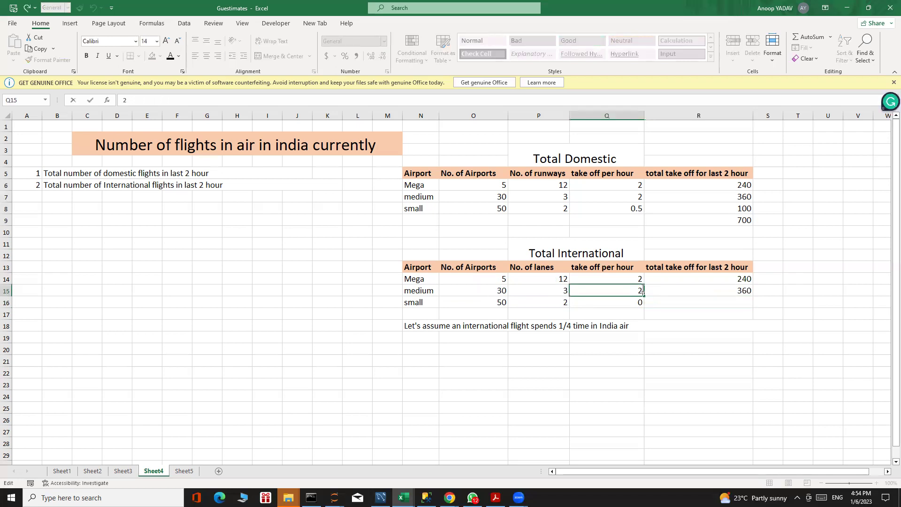
pyautogui.press('BackSpace')
pyautogui.write('1')
pyautogui.press('Return')
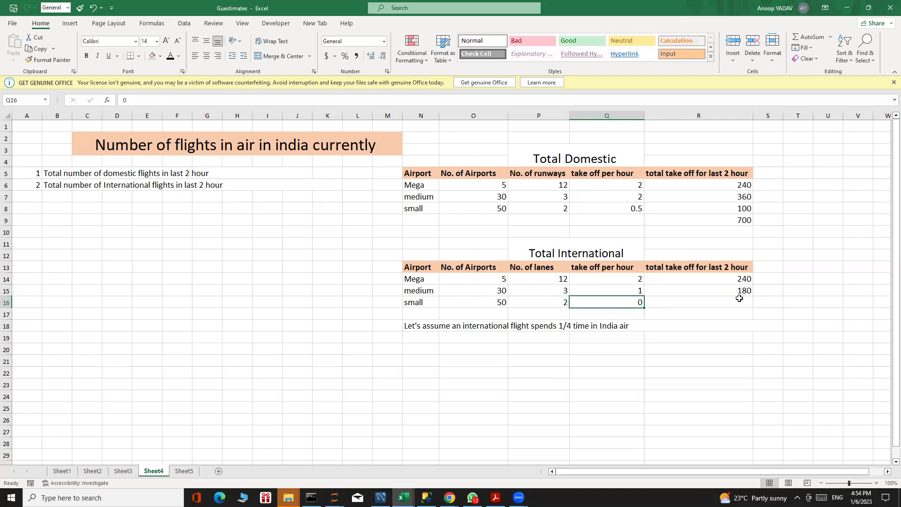
# Total the mega and medium international take-offs in R17 with the formula =SUM(R14:R15).
pyautogui.click(717, 310)
pyautogui.doubleClick(716, 311)
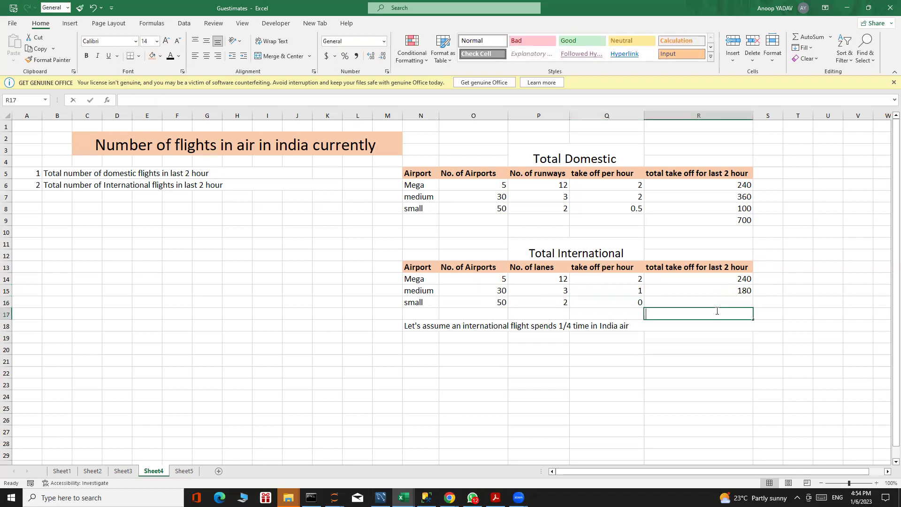
pyautogui.write('=sum')
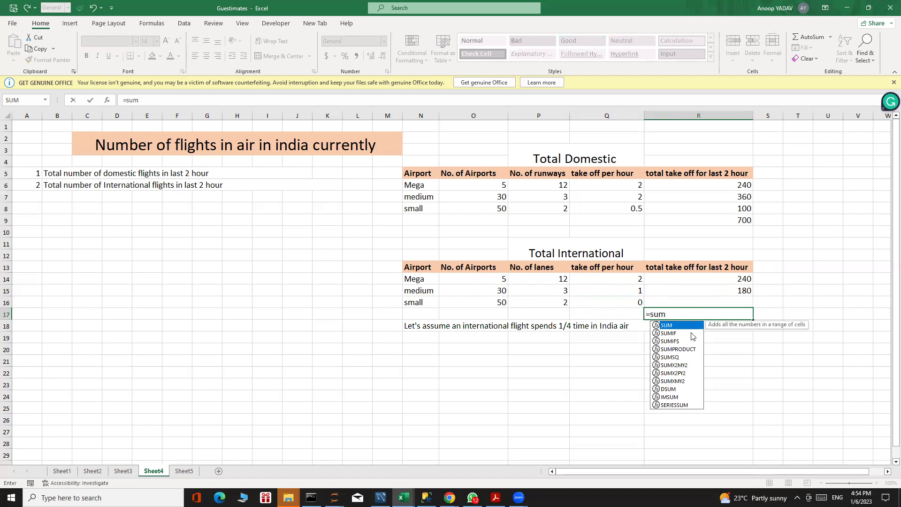
pyautogui.press('Tab')
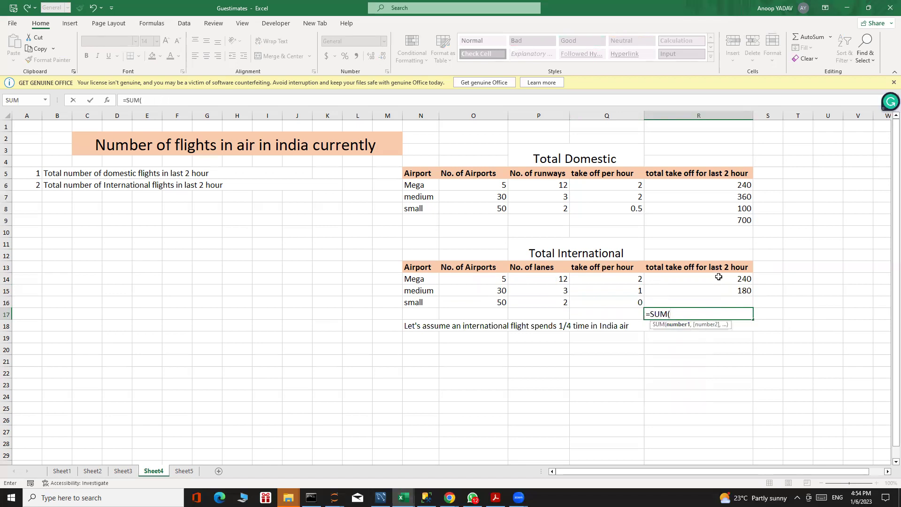
pyautogui.moveTo(719, 282); pyautogui.dragTo(719, 295)
pyautogui.press('Return')
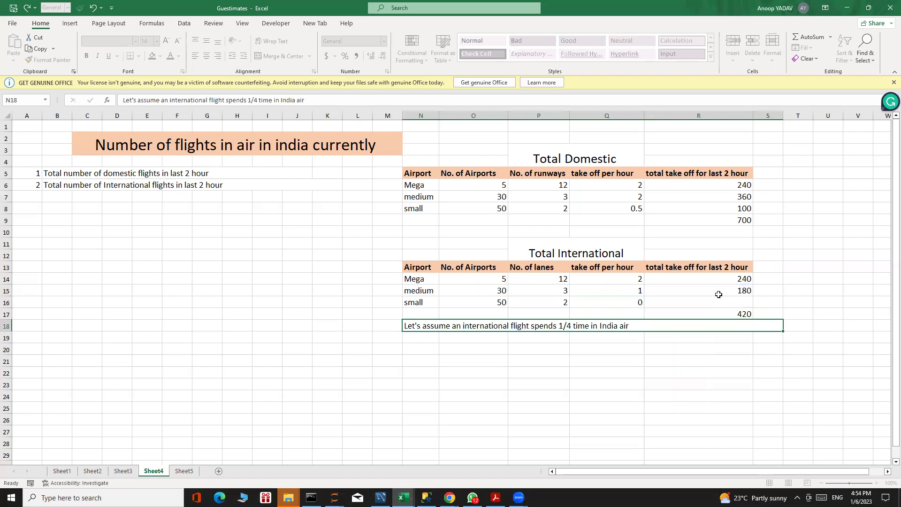
# Change the assumption note below the international table to say a flight spends 1/3 time in India air.
pyautogui.click(739, 311)
pyautogui.doubleClick(740, 311)
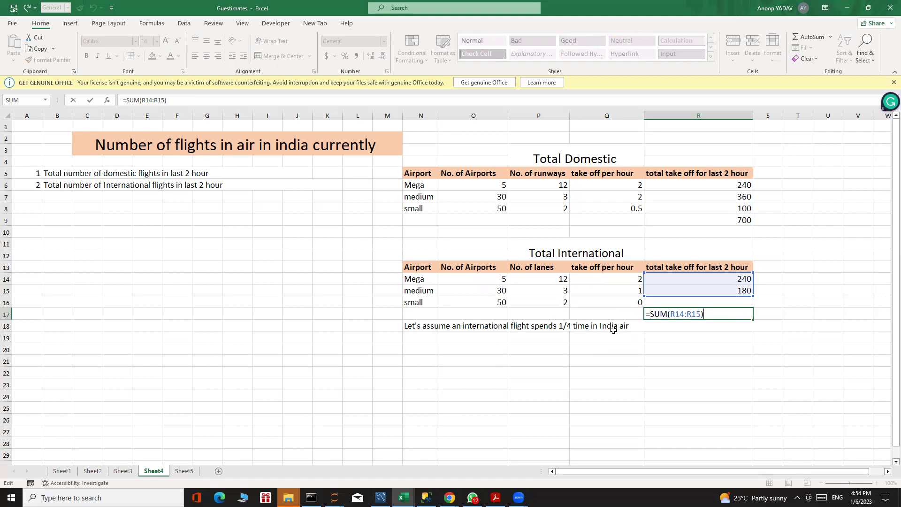
pyautogui.click(568, 326)
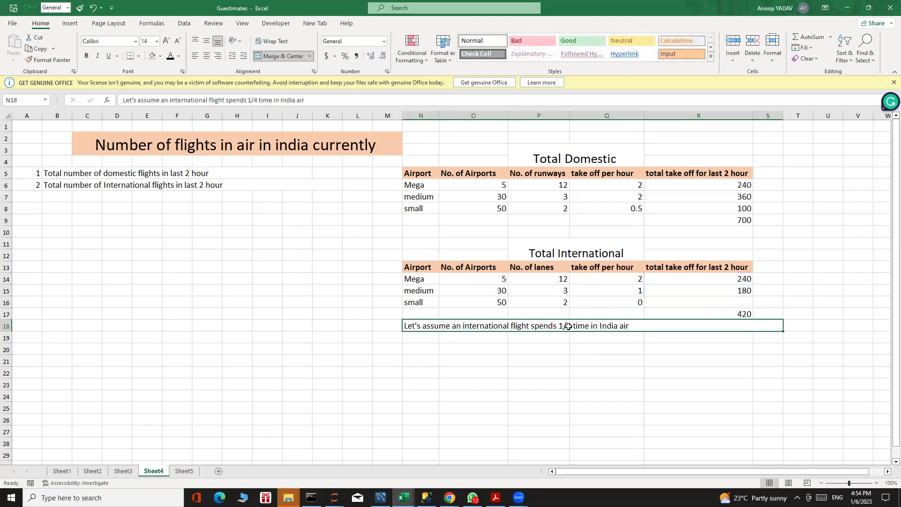
pyautogui.doubleClick(568, 326)
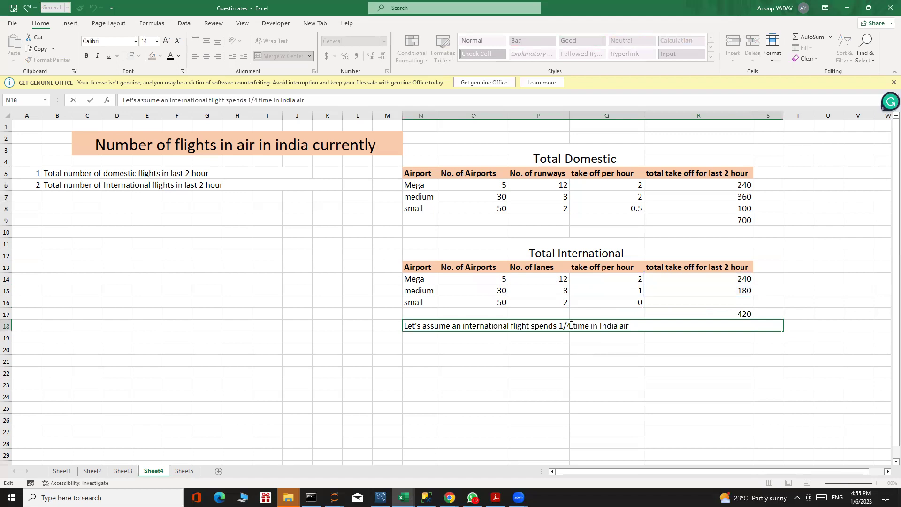
pyautogui.press('BackSpace')
pyautogui.write('3')
pyautogui.press('Return')
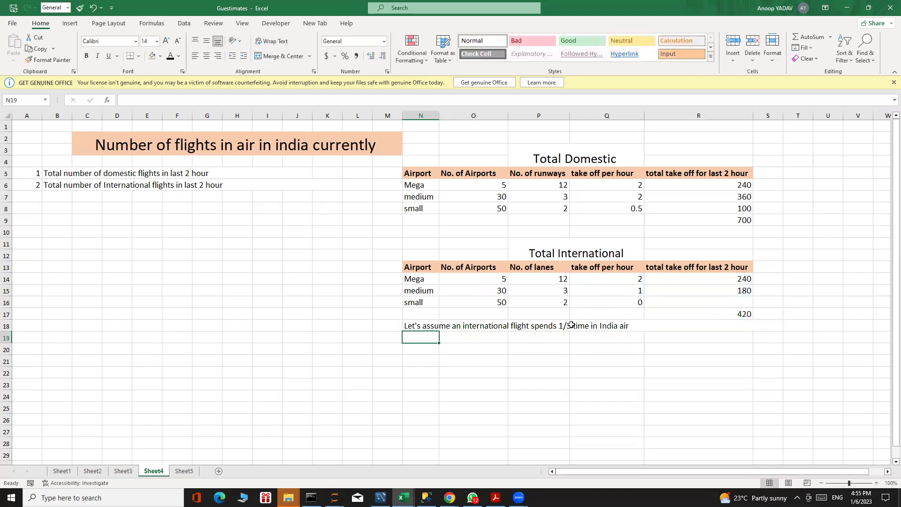
# Divide the international take-off total in R17 by 3, making the formula =SUM(R14:R15) /3.
pyautogui.doubleClick(722, 309)
pyautogui.write('/3')
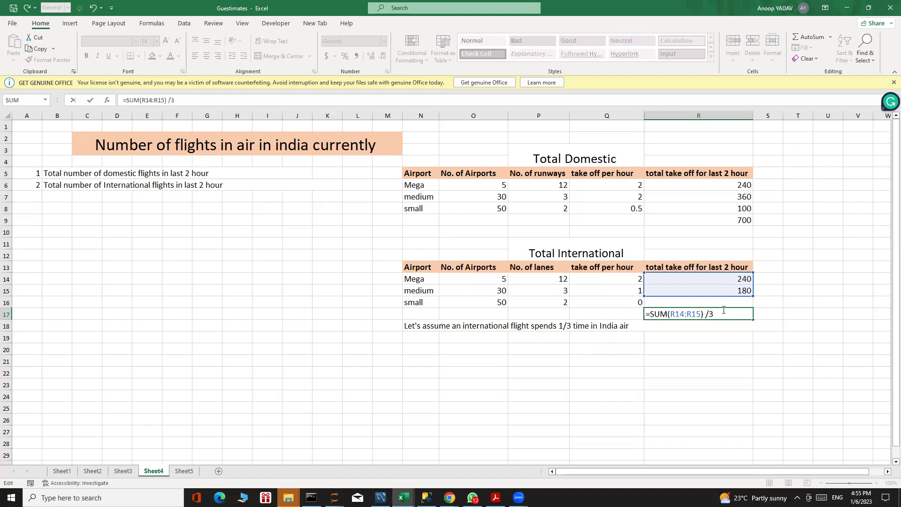
pyautogui.press('Return')
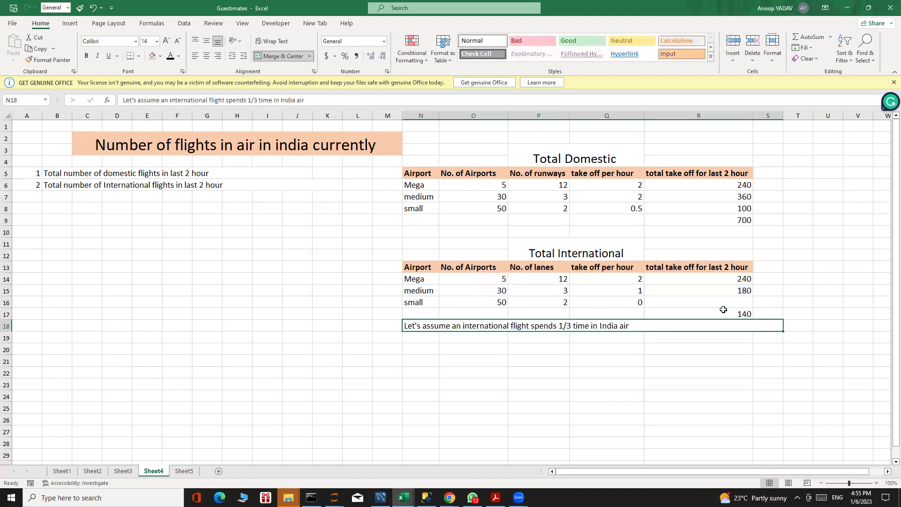
pyautogui.click(726, 312)
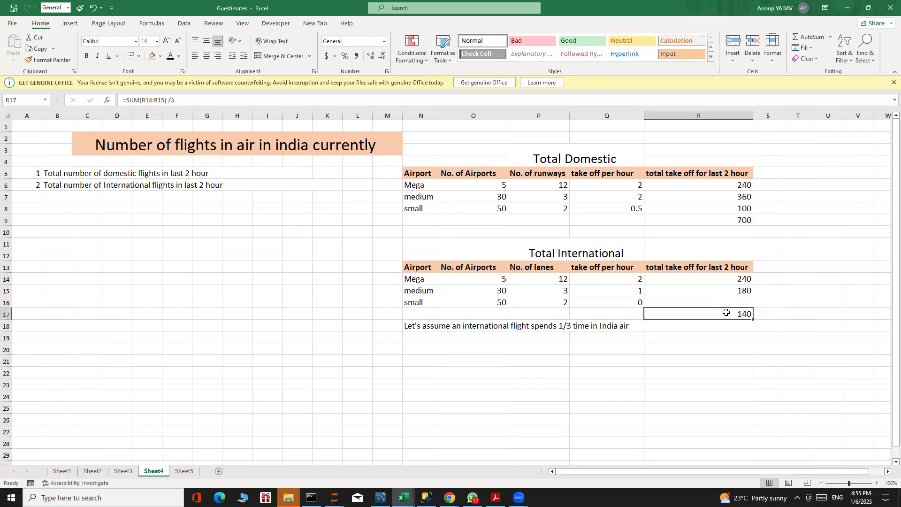
# Add the domestic and international totals in R19 with the formula =R9+R17.
pyautogui.click(712, 336)
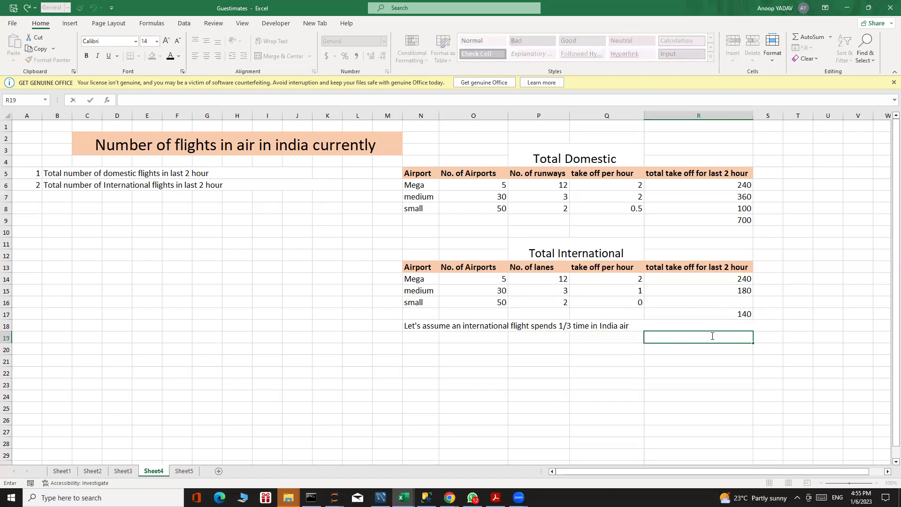
pyautogui.write('=')
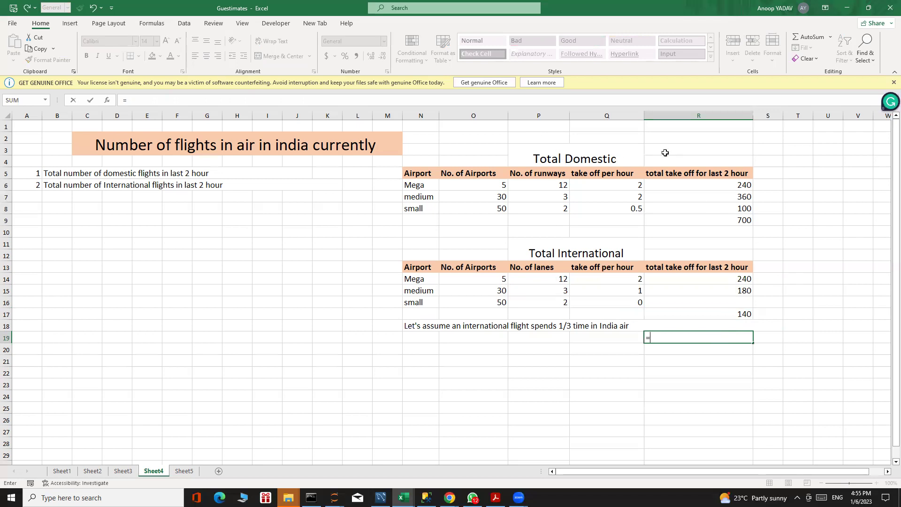
pyautogui.click(736, 219)
pyautogui.write('+')
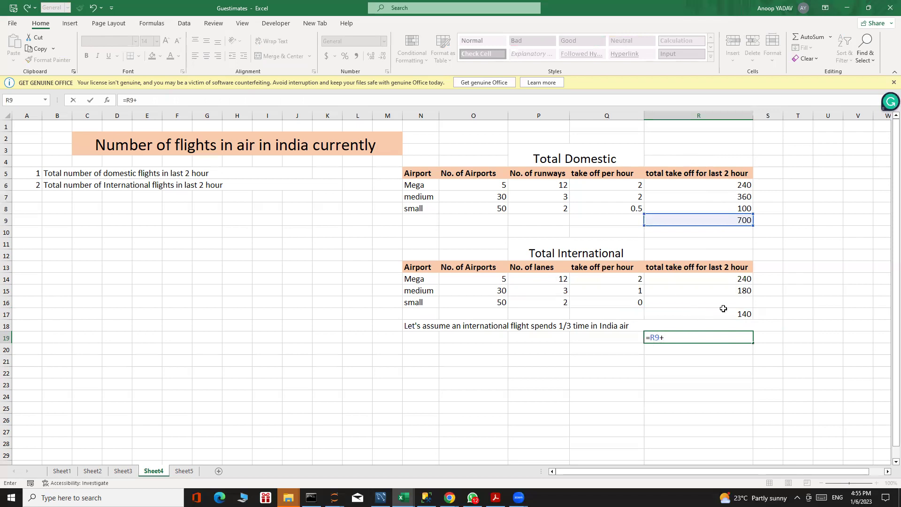
pyautogui.click(722, 314)
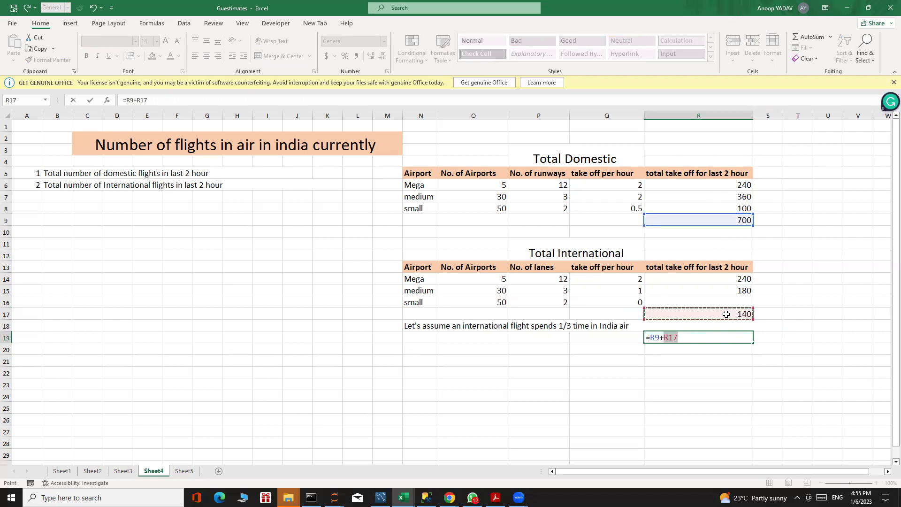
pyautogui.write('+')
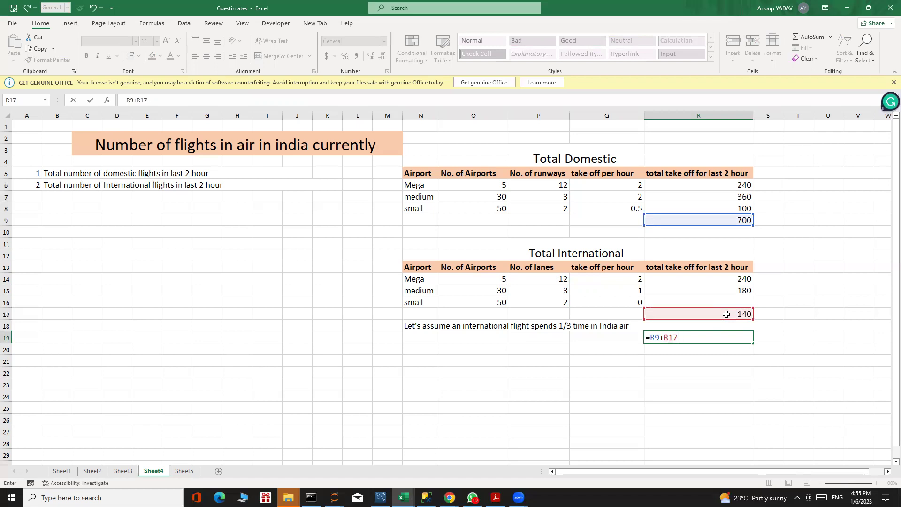
pyautogui.press('Return')
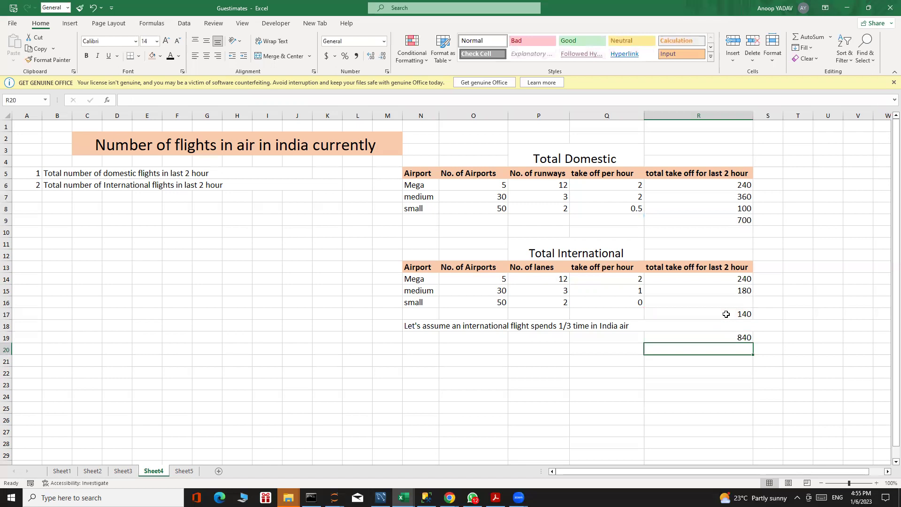
# Fill the combined flight total in R19 with the same light orange as the table headers.
pyautogui.click(690, 337)
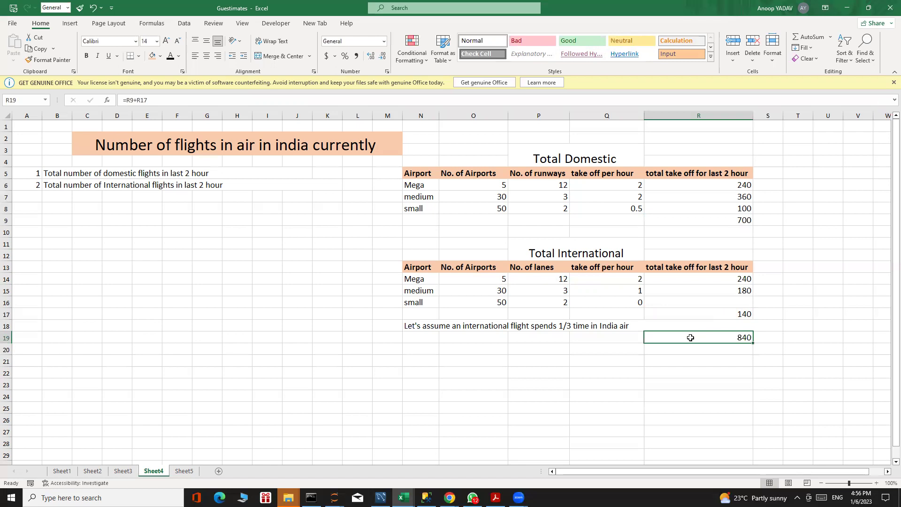
pyautogui.doubleClick(719, 337)
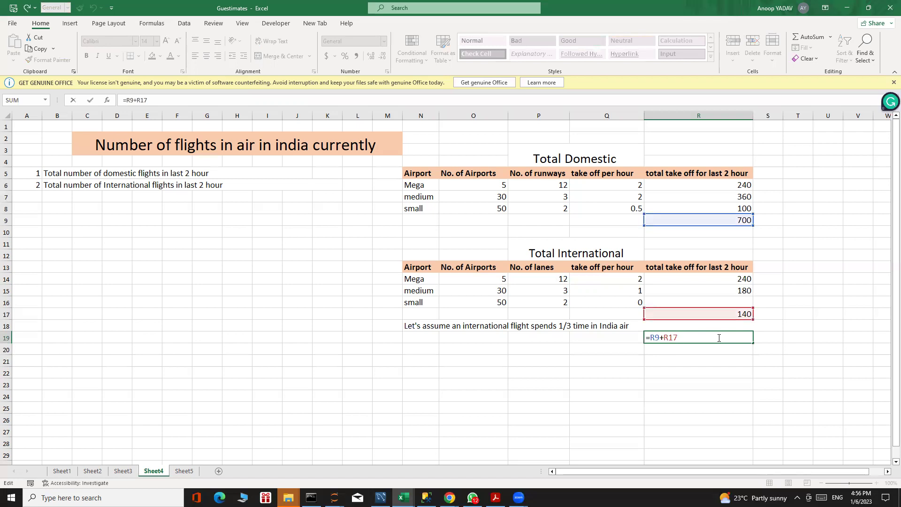
pyautogui.press('Return')
pyautogui.click(722, 337)
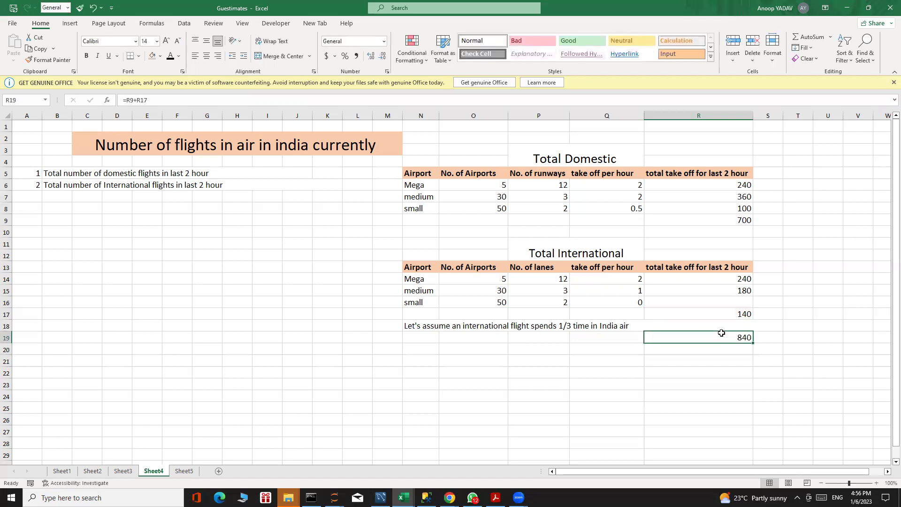
pyautogui.click(160, 55)
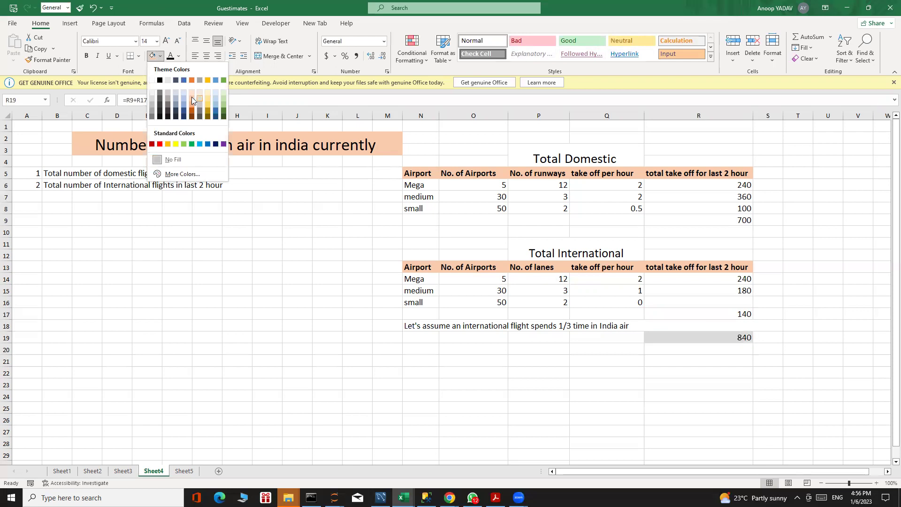
pyautogui.click(192, 97)
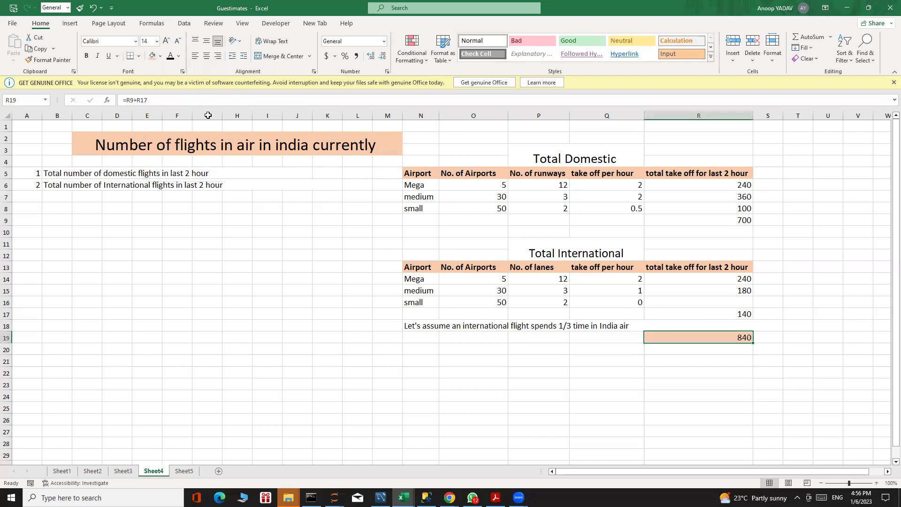
pyautogui.click(630, 385)
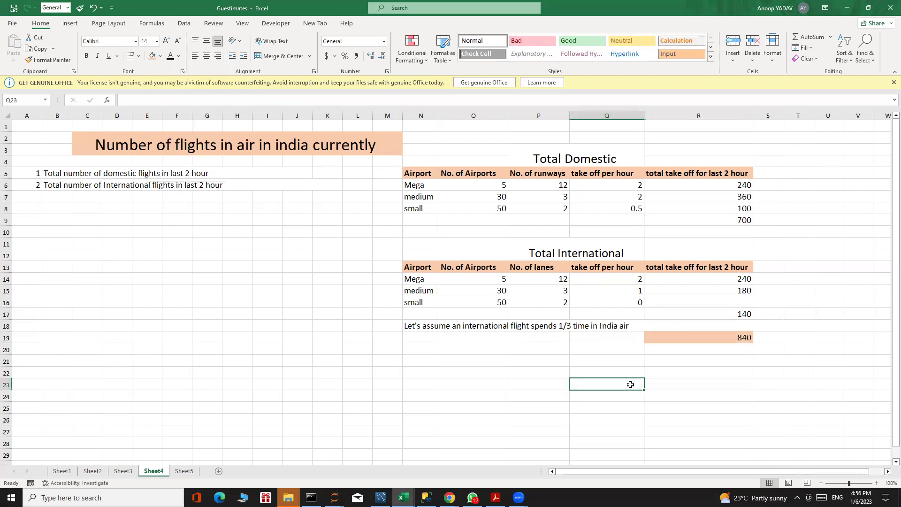